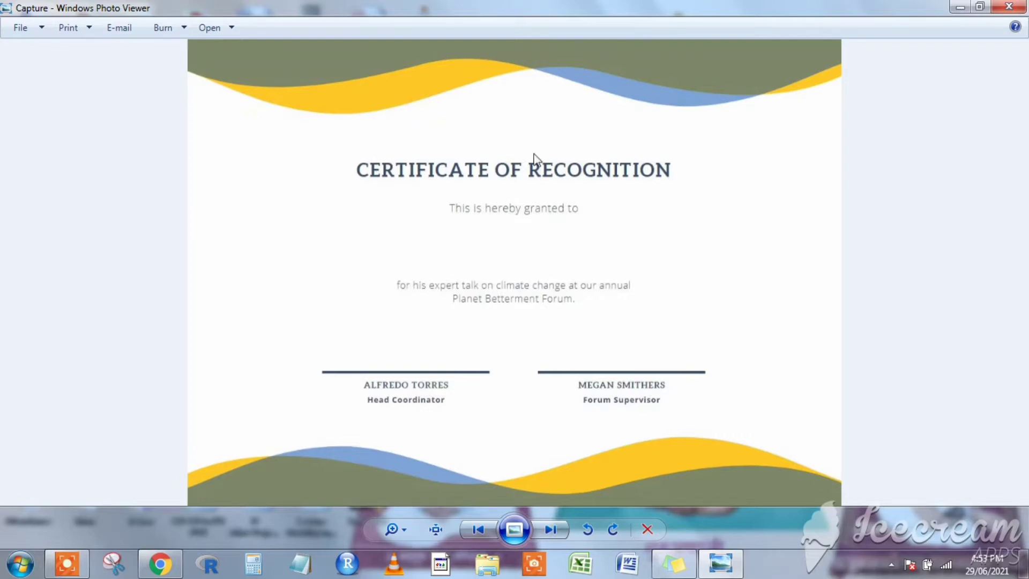
# Close the certificate template image in Windows Photo Viewer.
pyautogui.click(1007, 8)
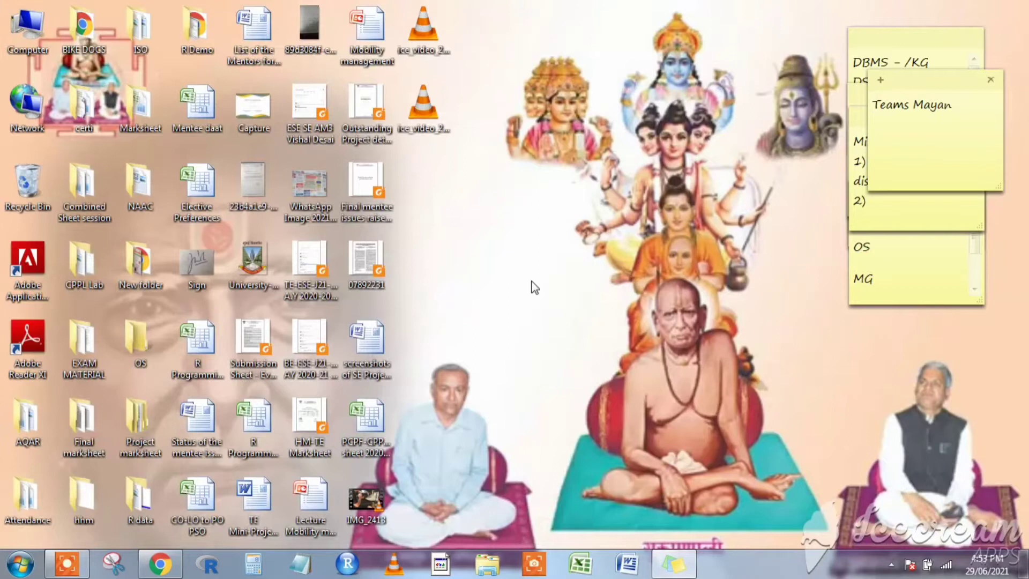
# Bring Chrome forward, check the certificate slide and form responses, then return to the Certificate sheet.
pyautogui.click(159, 562)
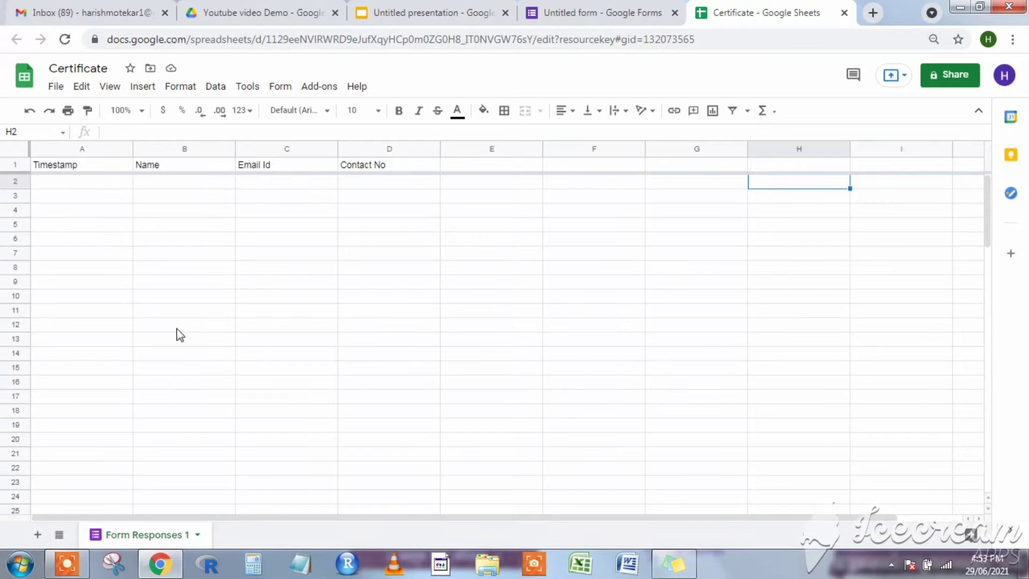
pyautogui.click(423, 12)
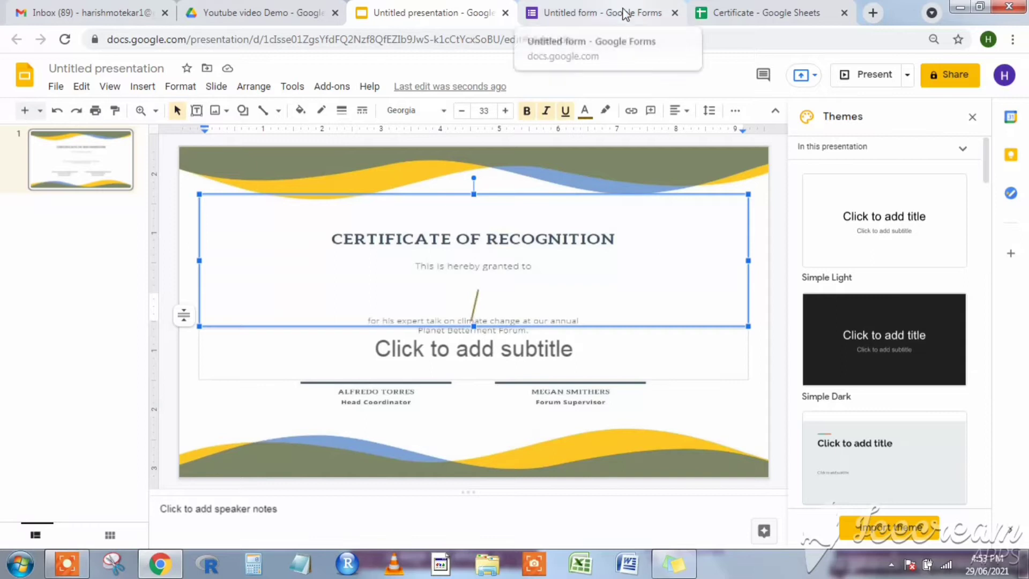
pyautogui.click(721, 8)
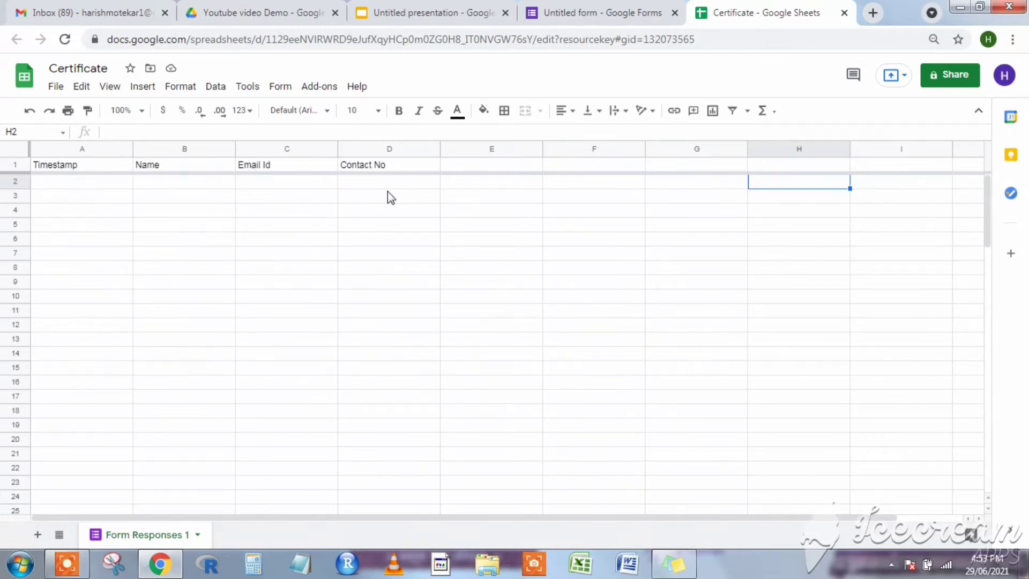
pyautogui.click(592, 7)
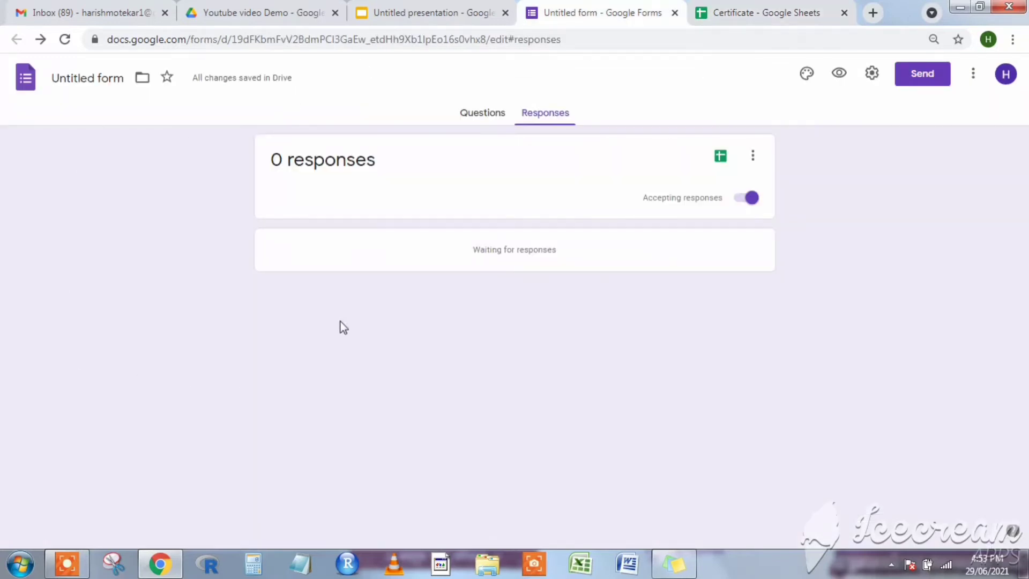
pyautogui.click(736, 13)
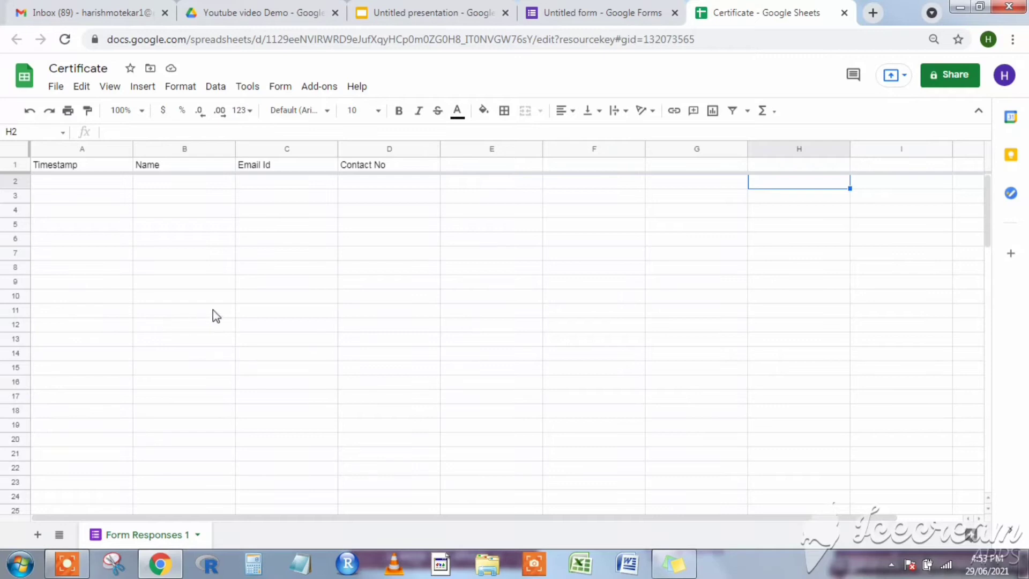
# Paste <<Participant Name>> into the slide's title box, remove the blank line and shrink the box.
pyautogui.click(423, 16)
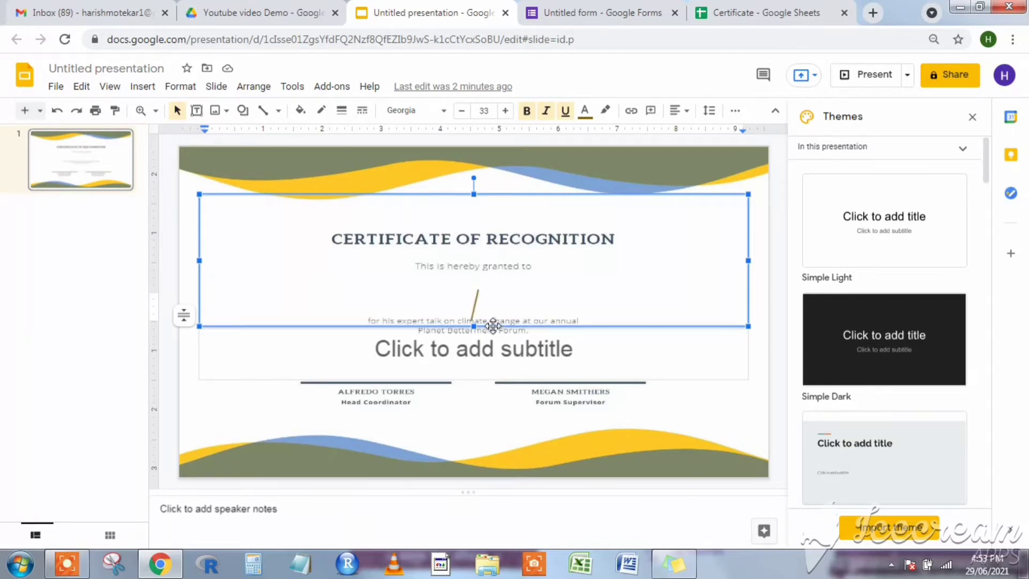
pyautogui.write('<<Participant Name>>')
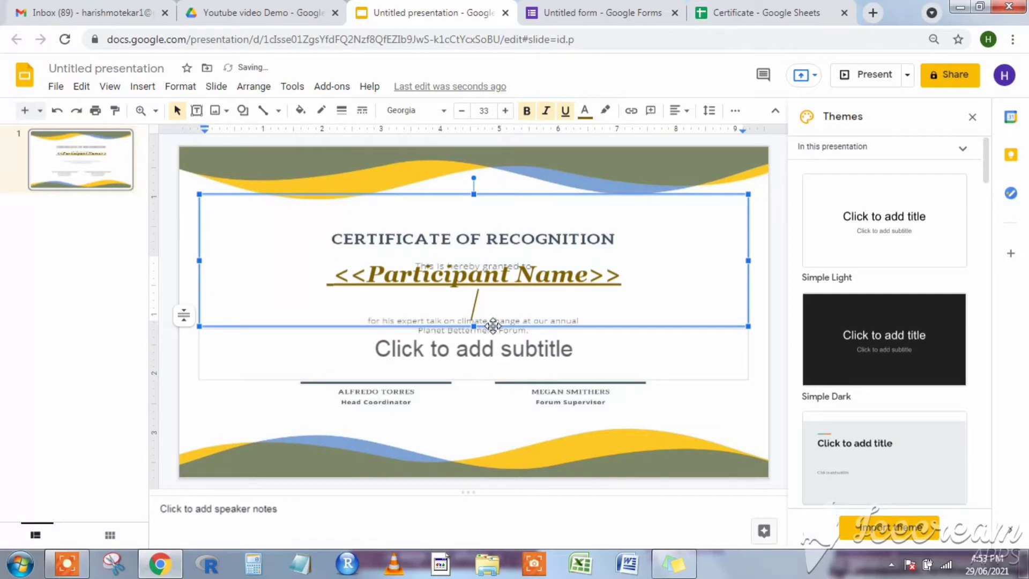
pyautogui.press('BackSpace')
pyautogui.press('BackSpace')
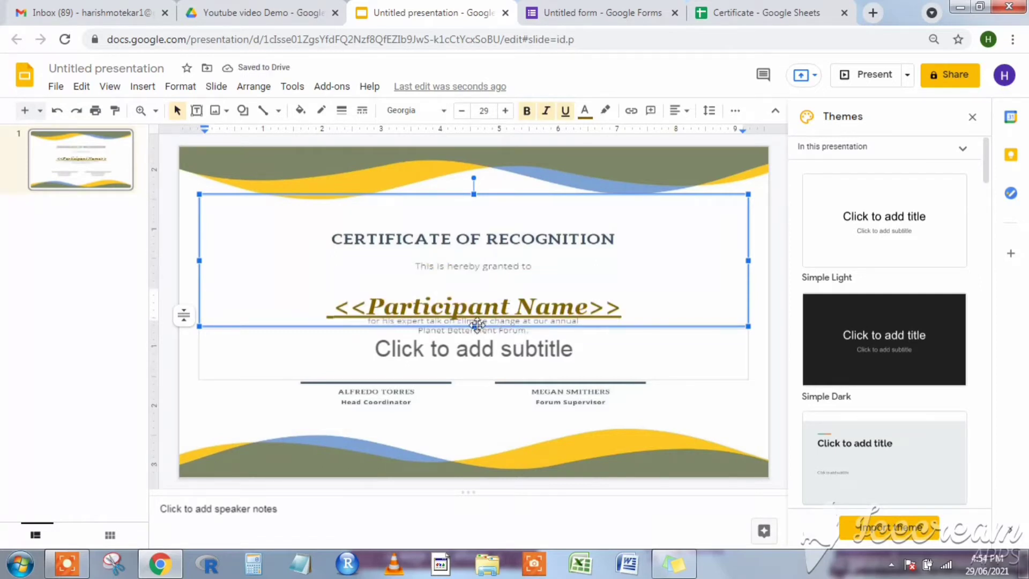
pyautogui.moveTo(474, 326); pyautogui.dragTo(474, 312)
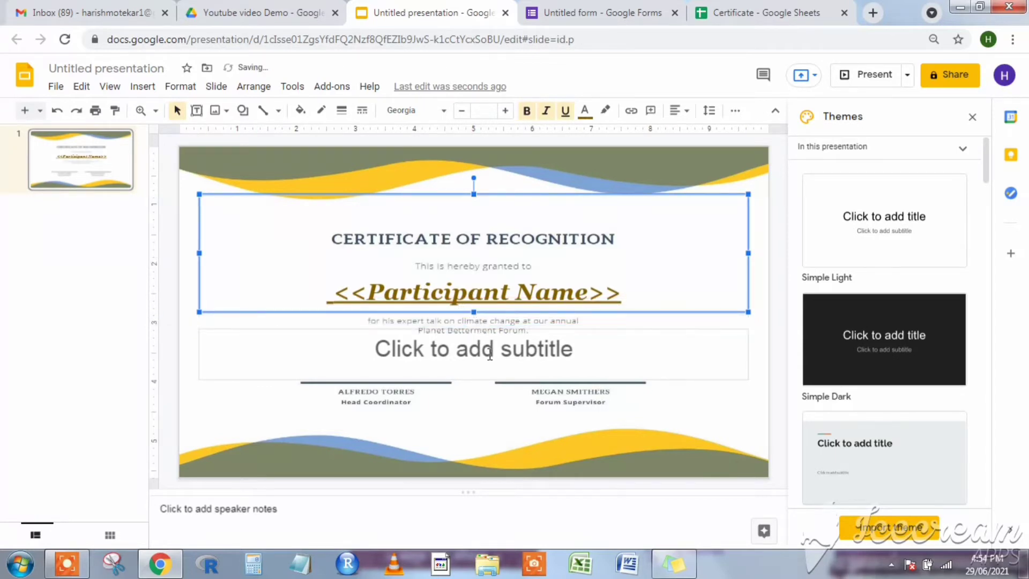
# Delete the empty subtitle placeholder from the certificate slide.
pyautogui.click(478, 413)
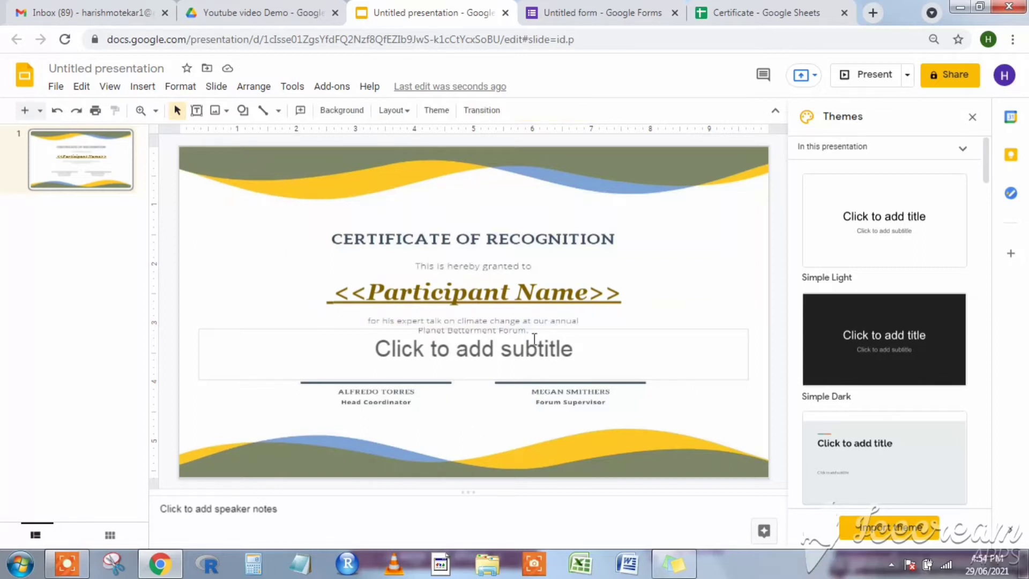
pyautogui.click(604, 335)
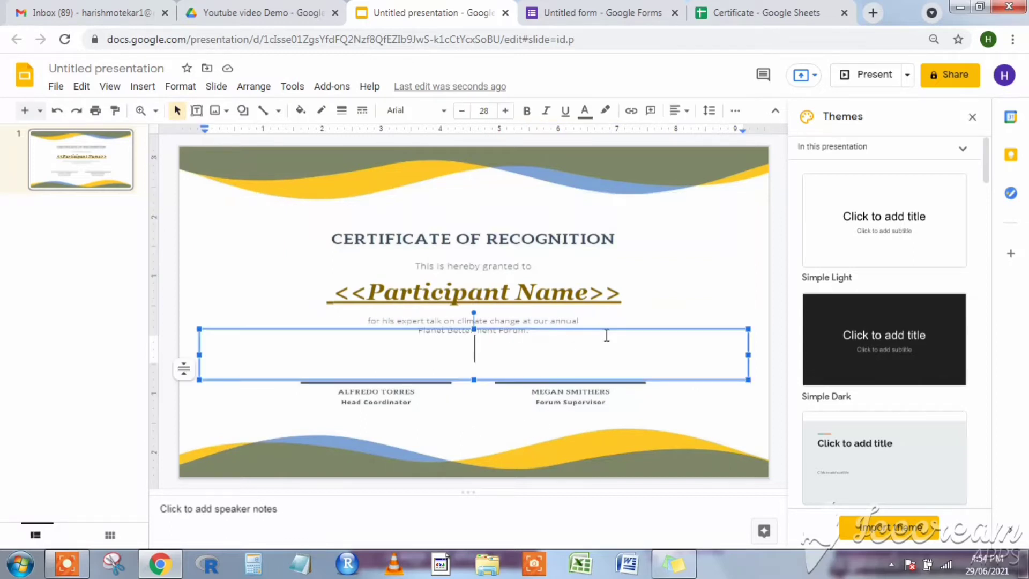
pyautogui.click(635, 326)
pyautogui.press('Delete')
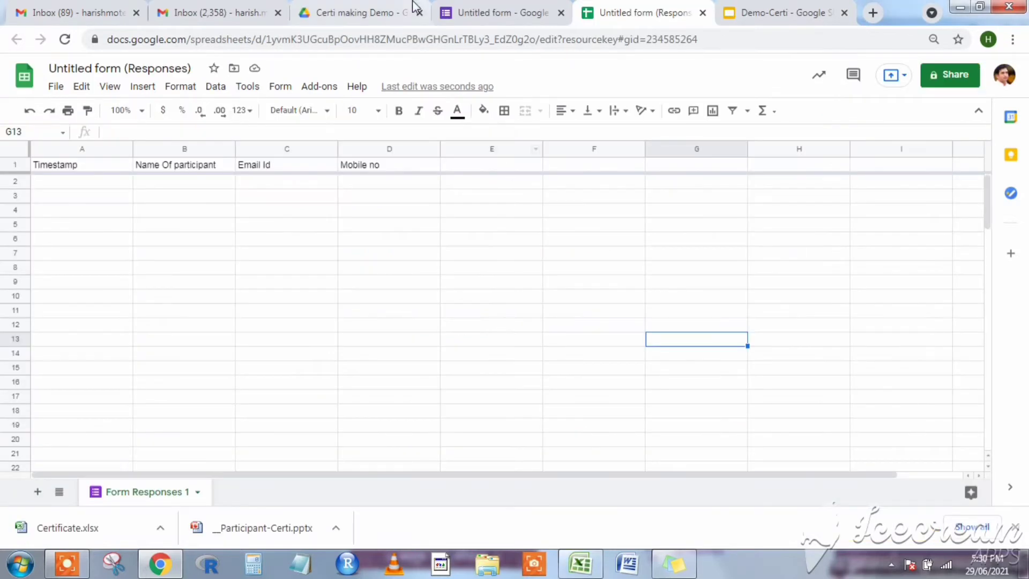
# Launch AutoCrat, create a new job named 'Demo Certi' and continue to template selection.
pyautogui.click(322, 86)
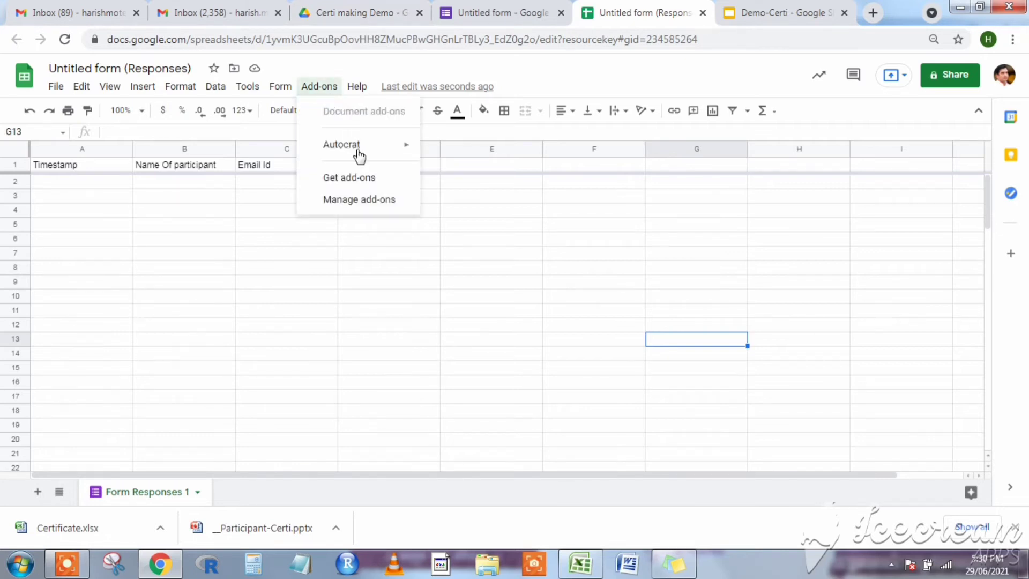
pyautogui.moveTo(362, 158)
pyautogui.click(478, 150)
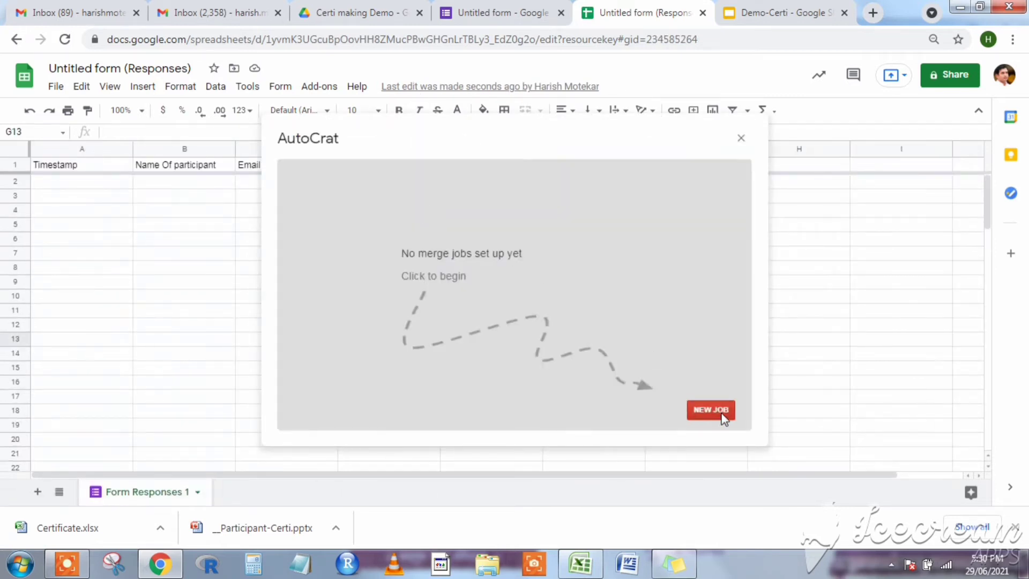
pyautogui.click(721, 412)
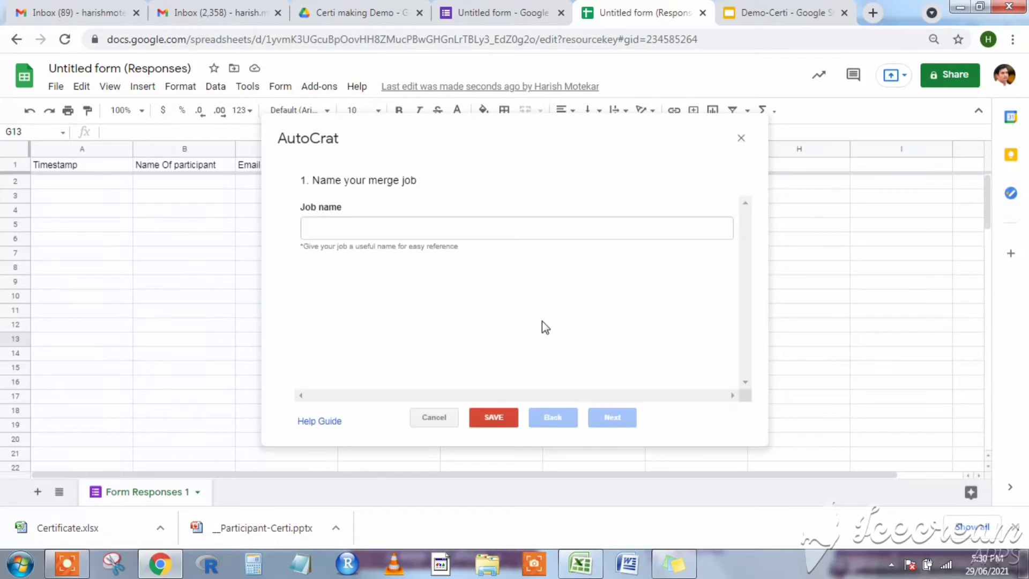
pyautogui.click(587, 231)
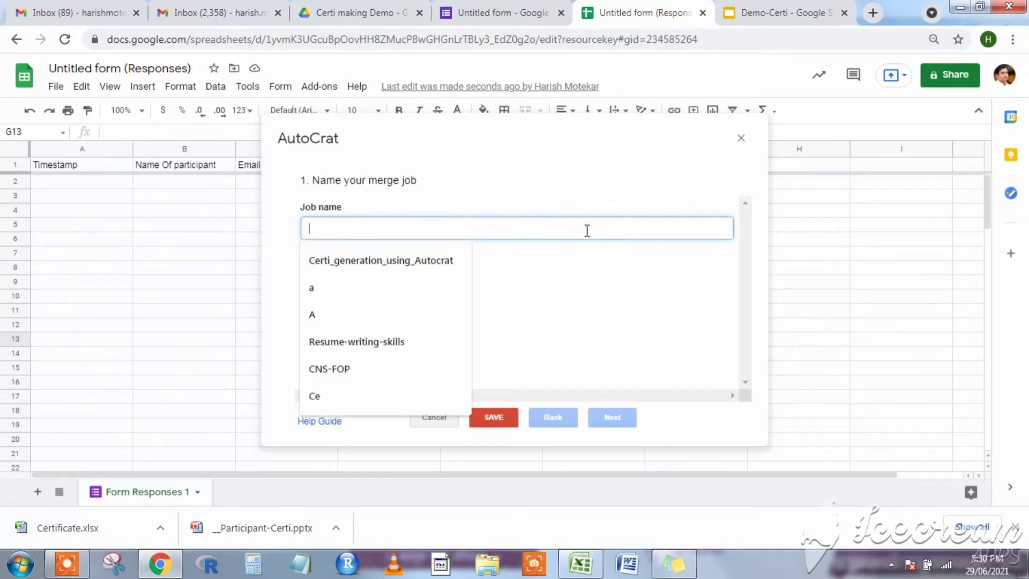
pyautogui.write('De')
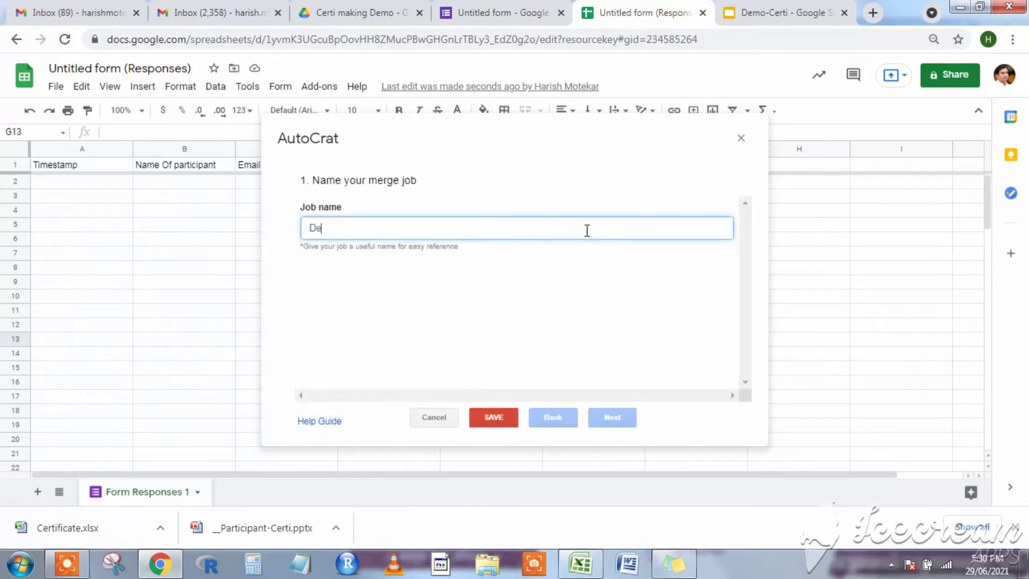
pyautogui.write('mo Certi')
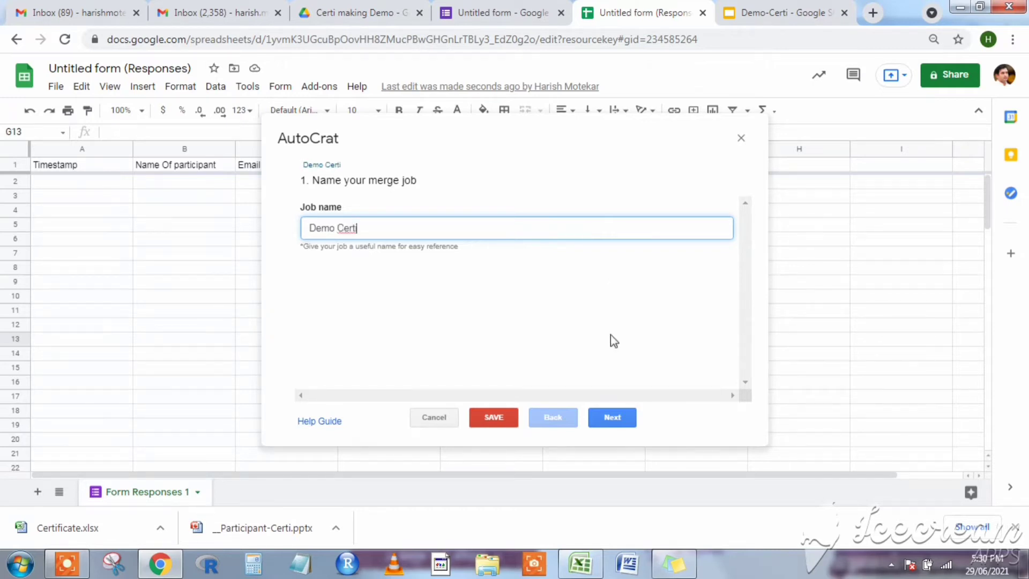
pyautogui.click(608, 425)
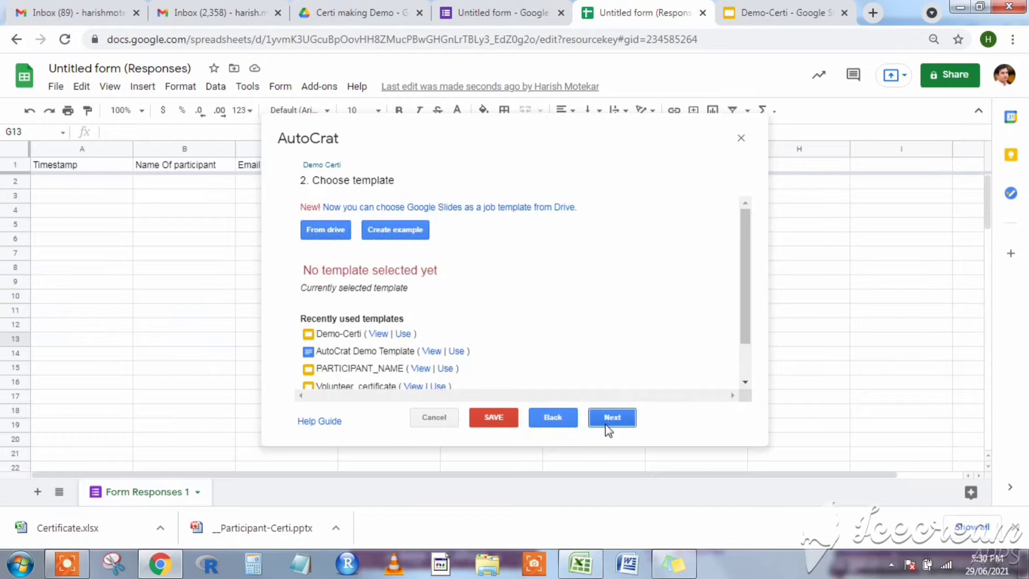
# Pick the Demo-Certi slide file from Drive as the job's template and continue to mapping.
pyautogui.click(323, 234)
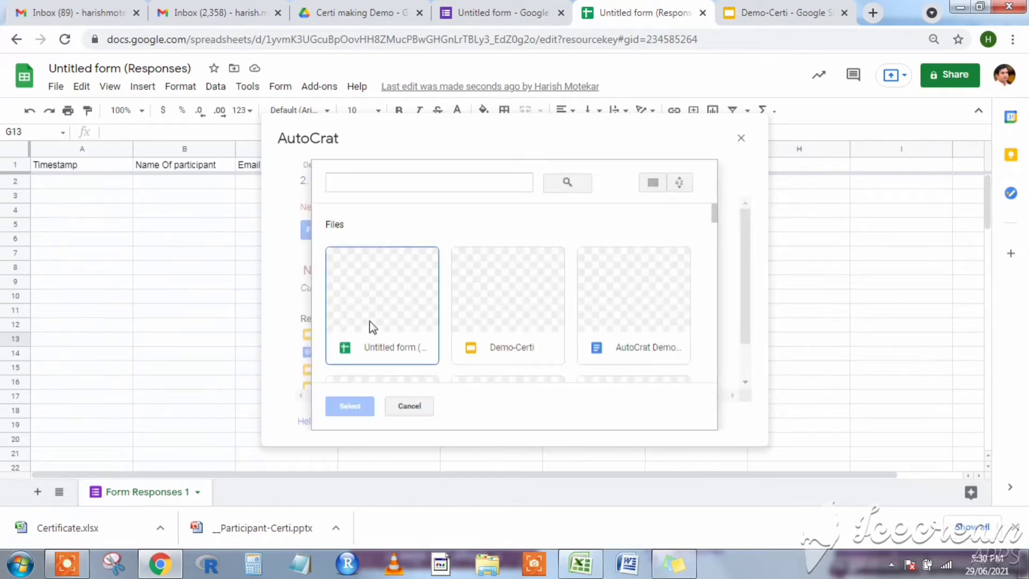
pyautogui.click(771, 9)
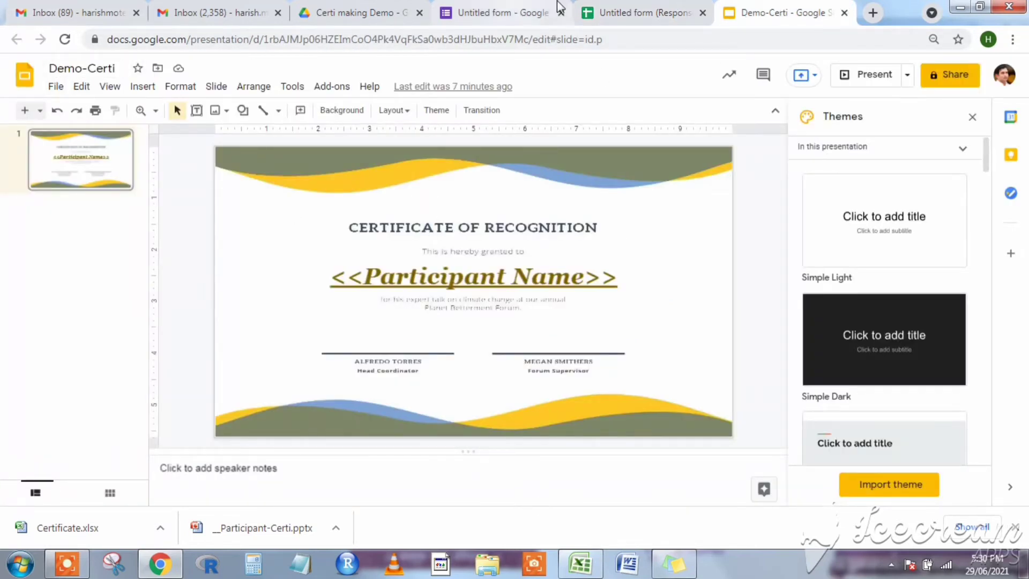
pyautogui.click(627, 13)
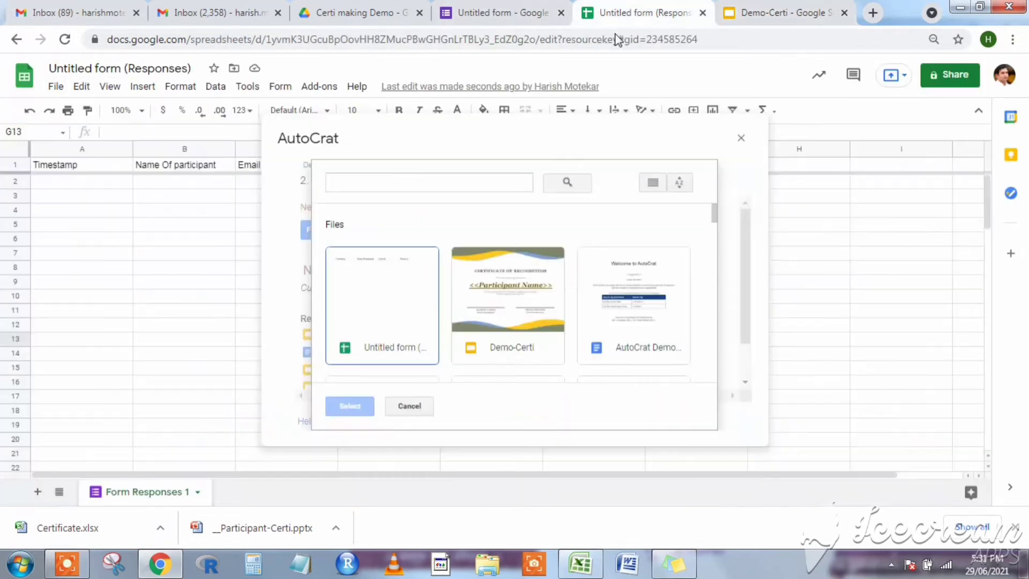
pyautogui.click(496, 301)
pyautogui.click(356, 403)
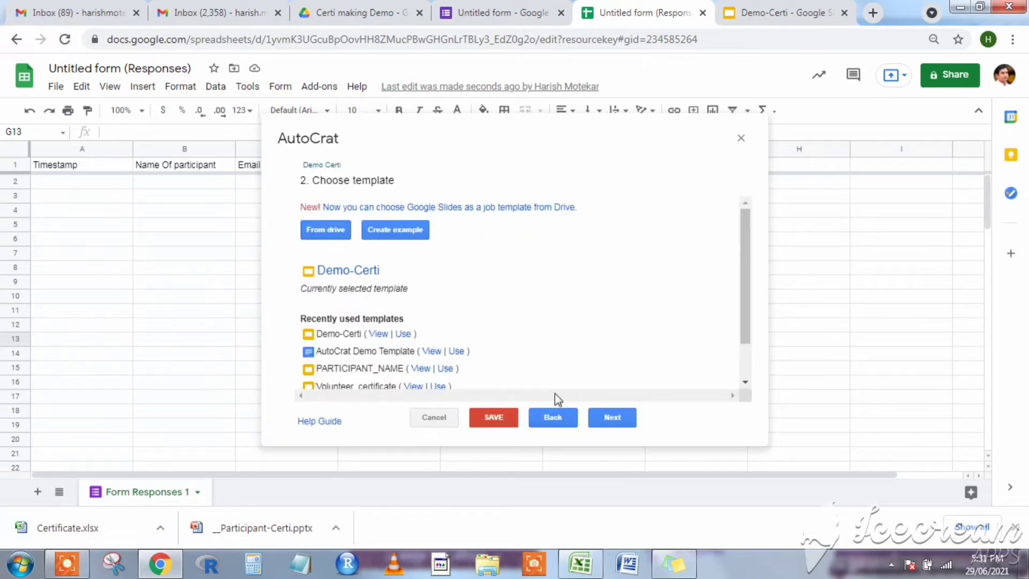
pyautogui.click(602, 409)
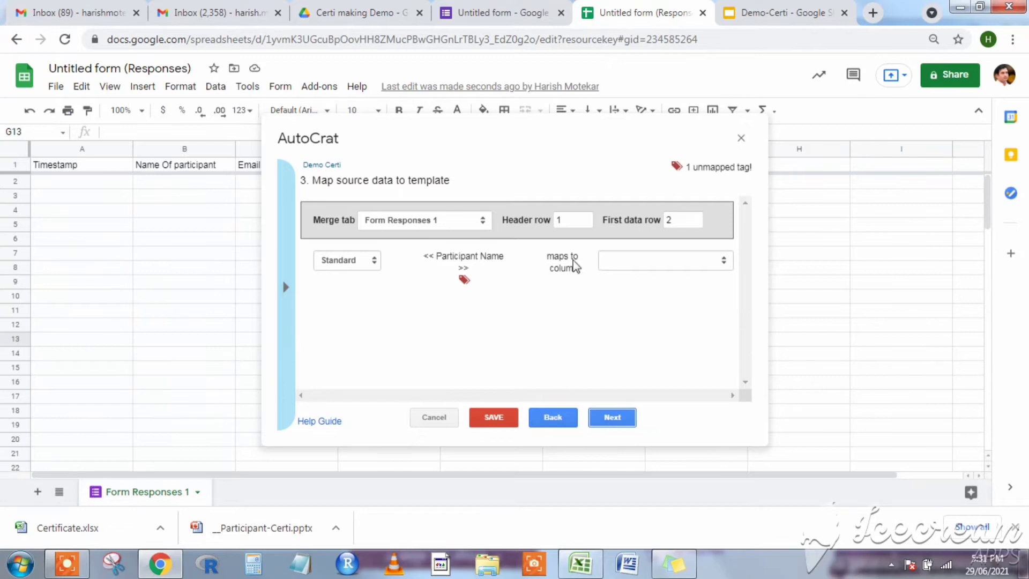
# Map <<Participant Name>> to the Name Of participant column and continue.
pyautogui.click(725, 271)
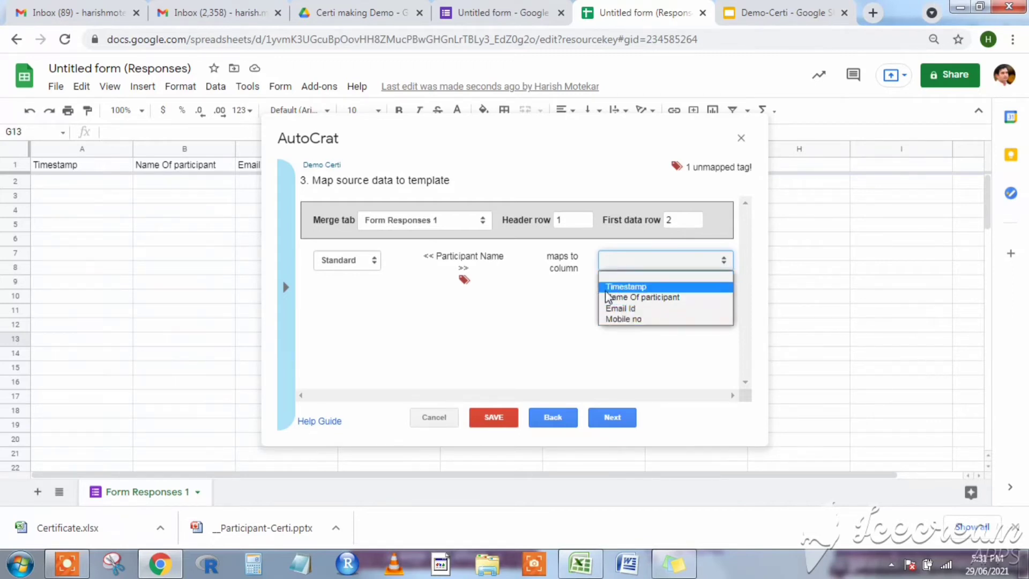
pyautogui.click(644, 299)
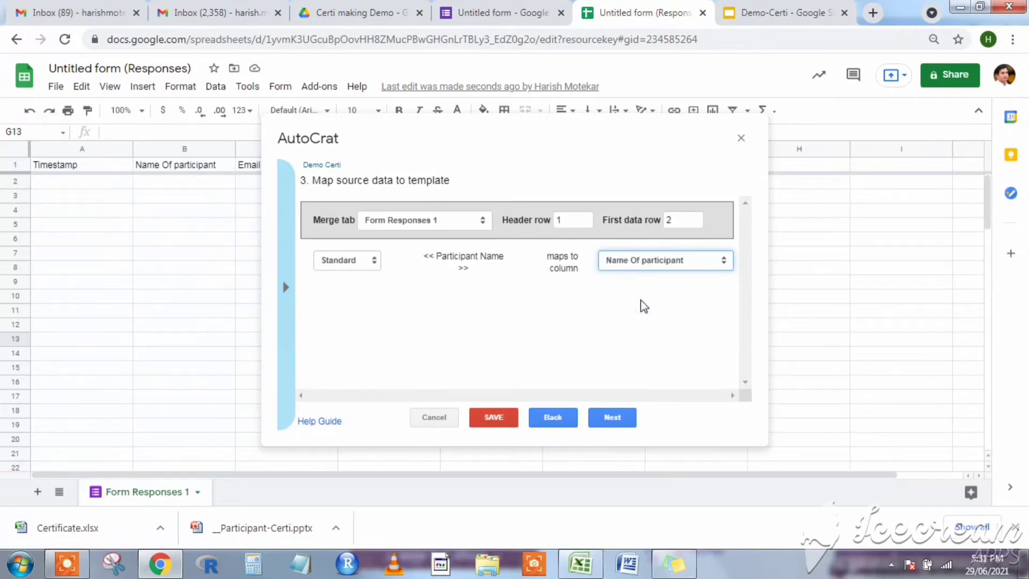
pyautogui.click(613, 417)
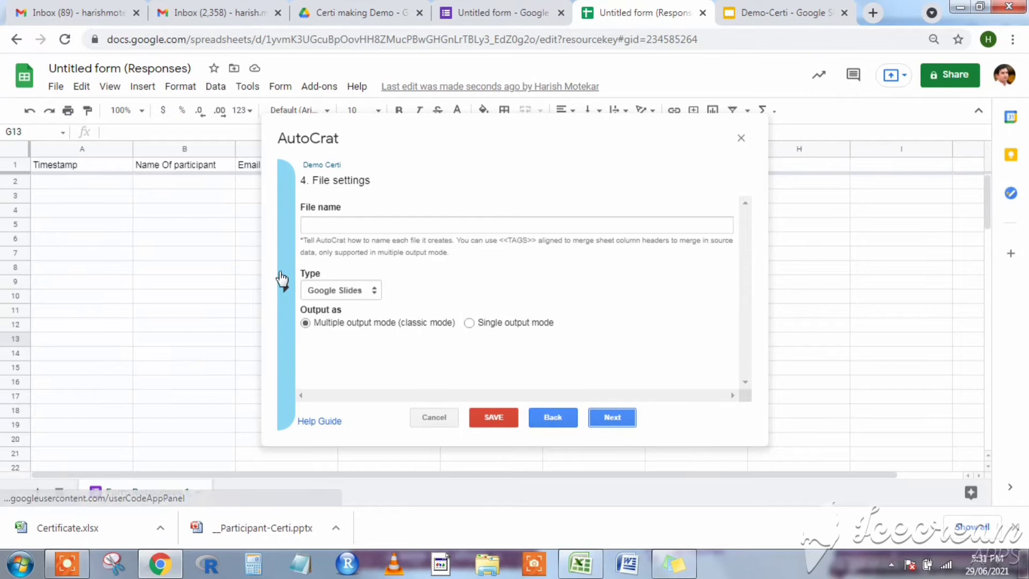
# Set the output file name to <<Name Of participant>>-event-name.
pyautogui.click(280, 273)
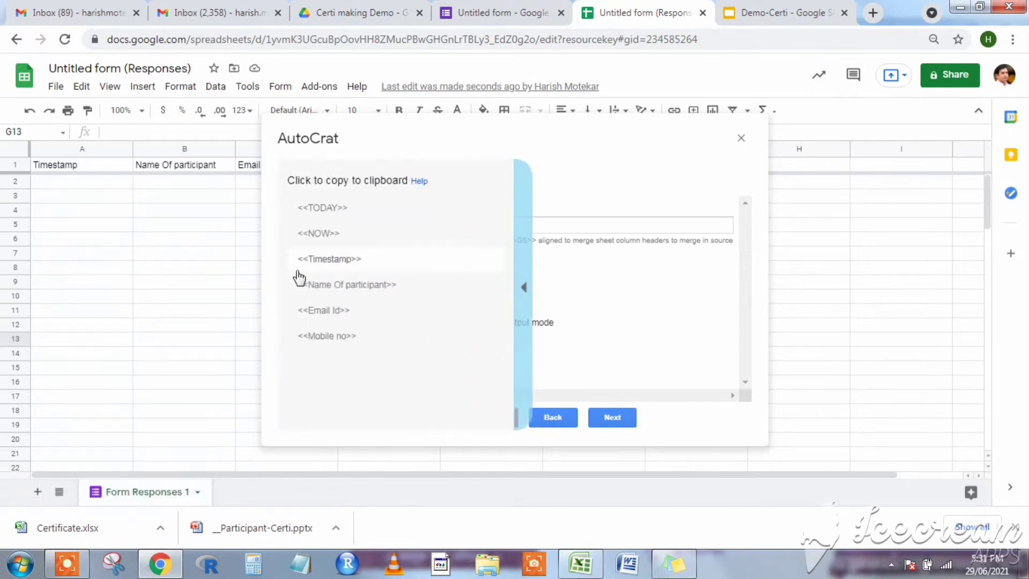
pyautogui.click(320, 294)
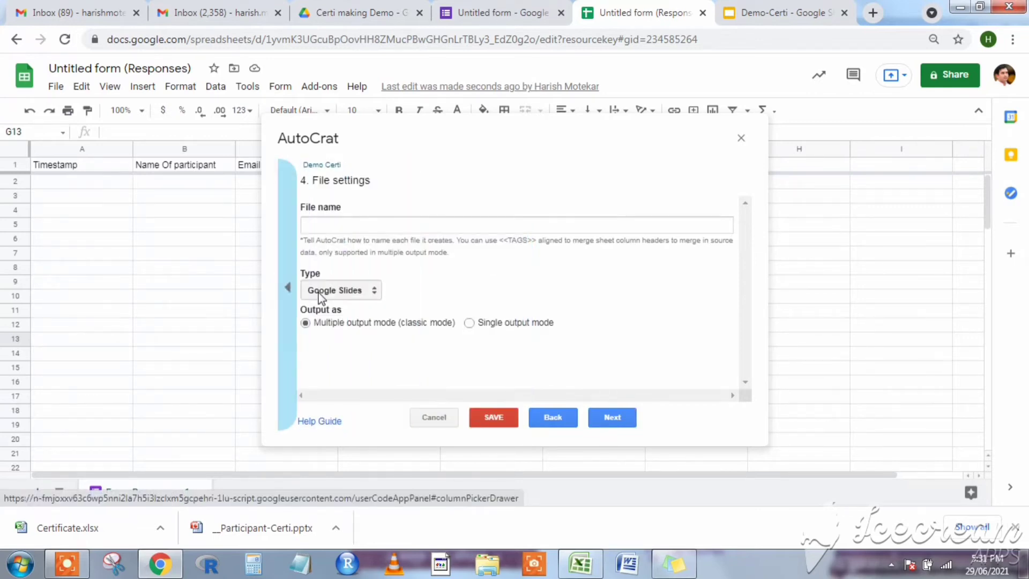
pyautogui.click(357, 224)
pyautogui.rightClick(357, 224)
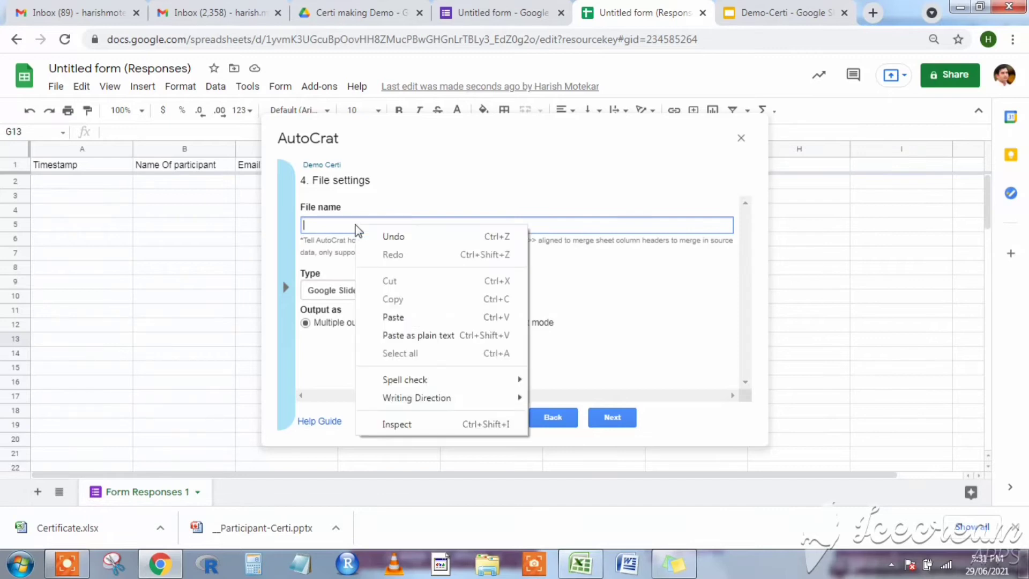
pyautogui.click(394, 317)
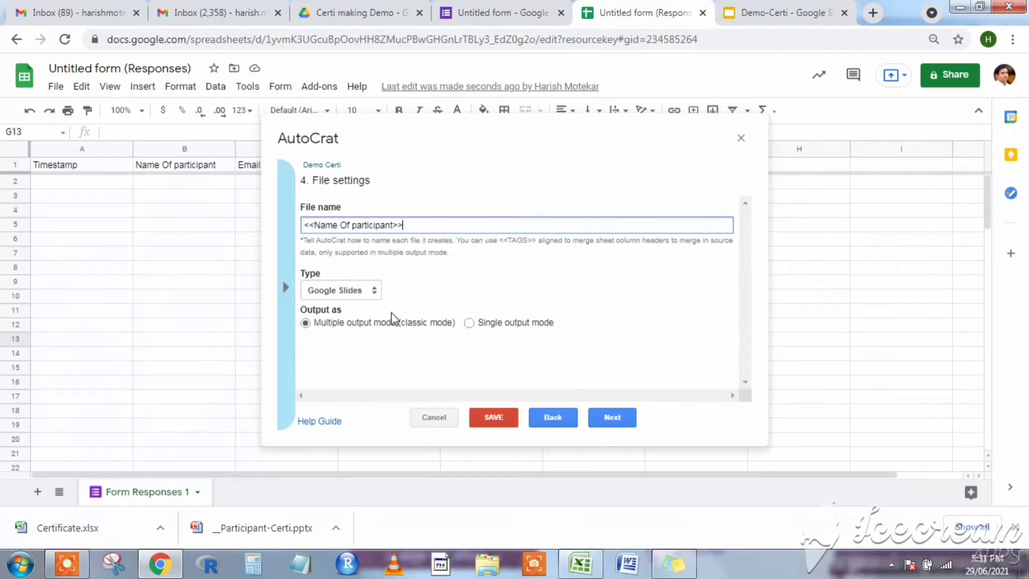
pyautogui.click(292, 301)
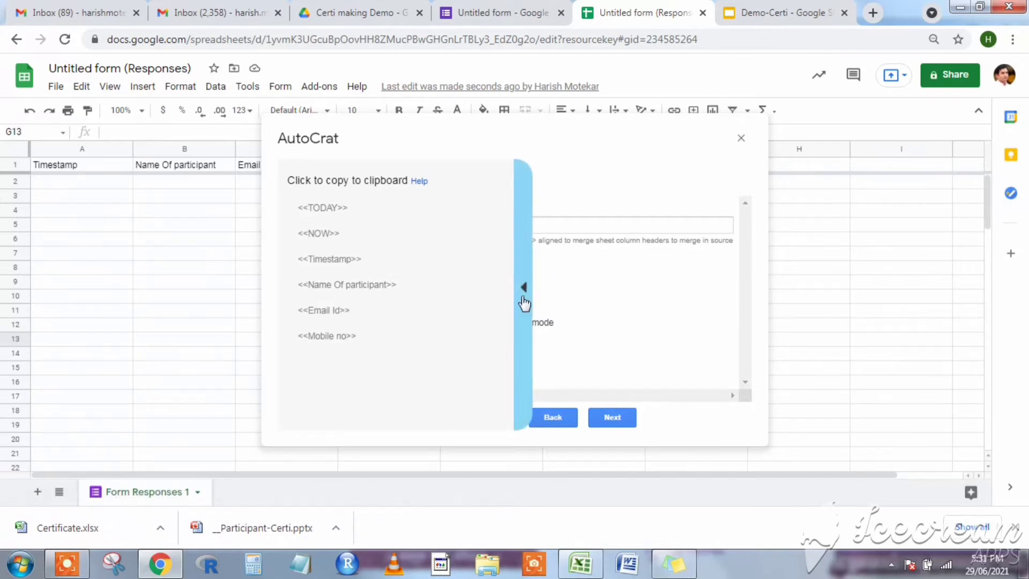
pyautogui.click(523, 300)
pyautogui.click(465, 222)
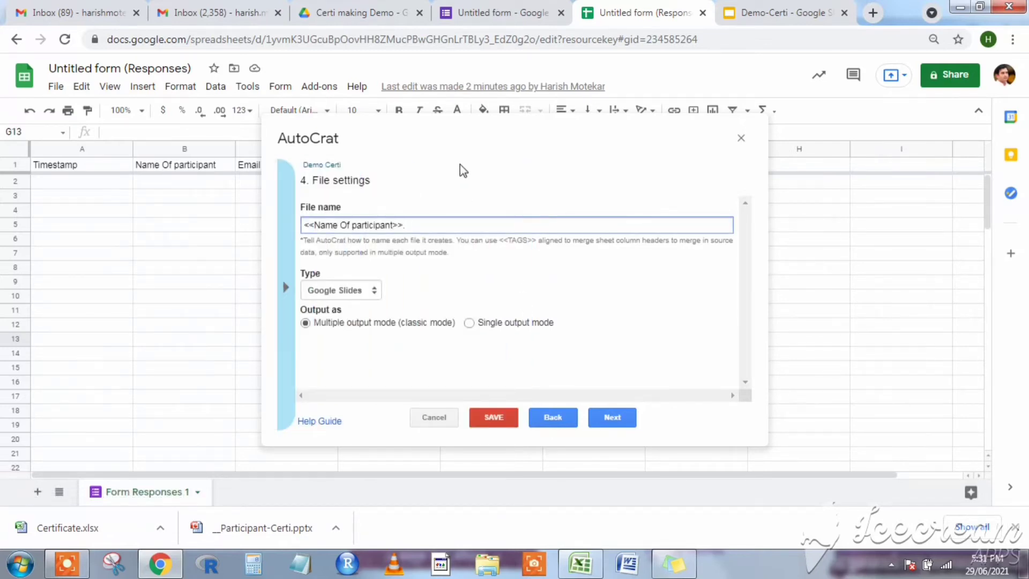
pyautogui.write('-eventname')
pyautogui.press('Left')
pyautogui.press('Left')
pyautogui.press('Left')
pyautogui.write('-')
# Choose PDF as the output file type and continue to destination folders.
pyautogui.click(374, 292)
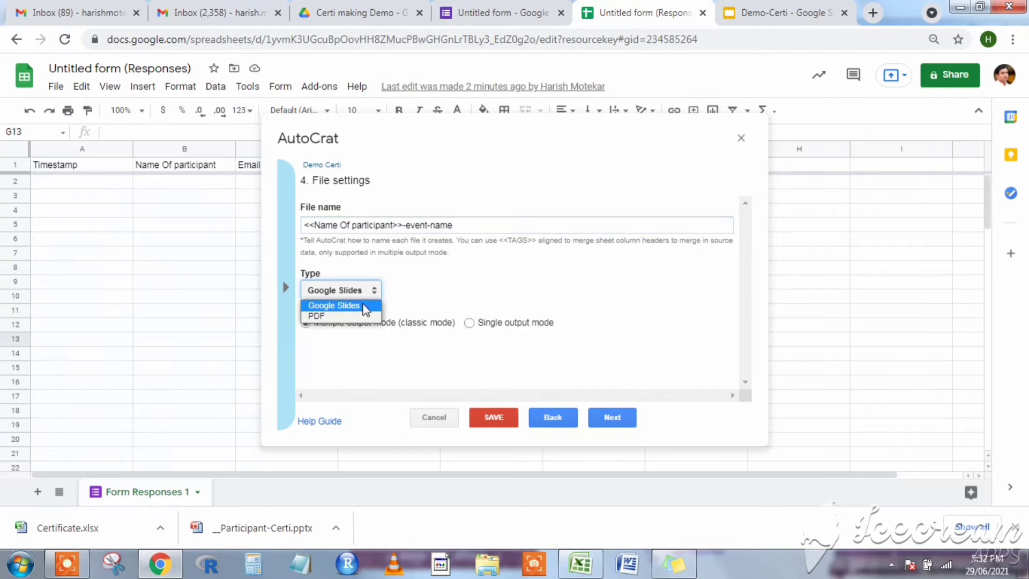
pyautogui.click(354, 318)
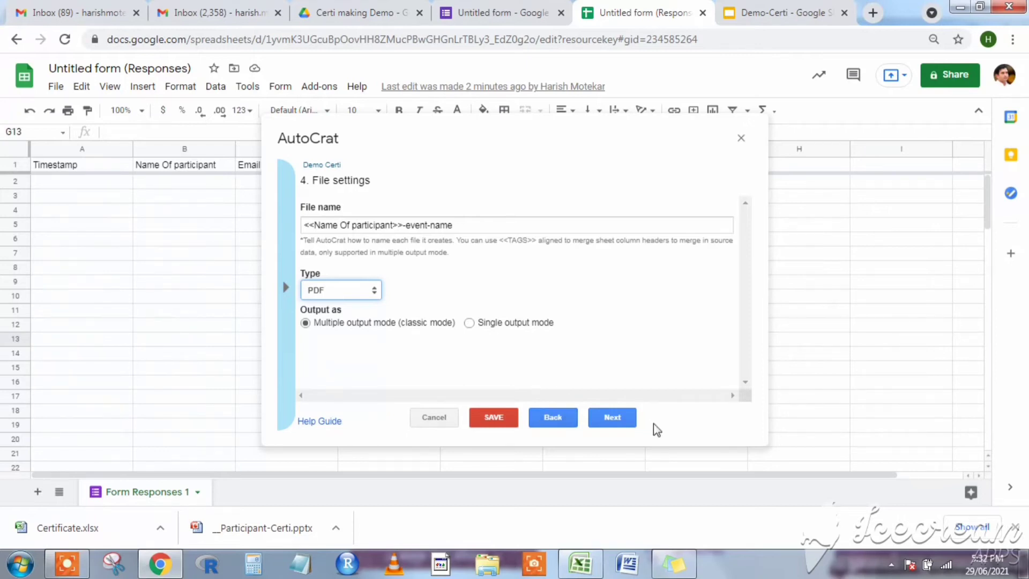
pyautogui.click(612, 417)
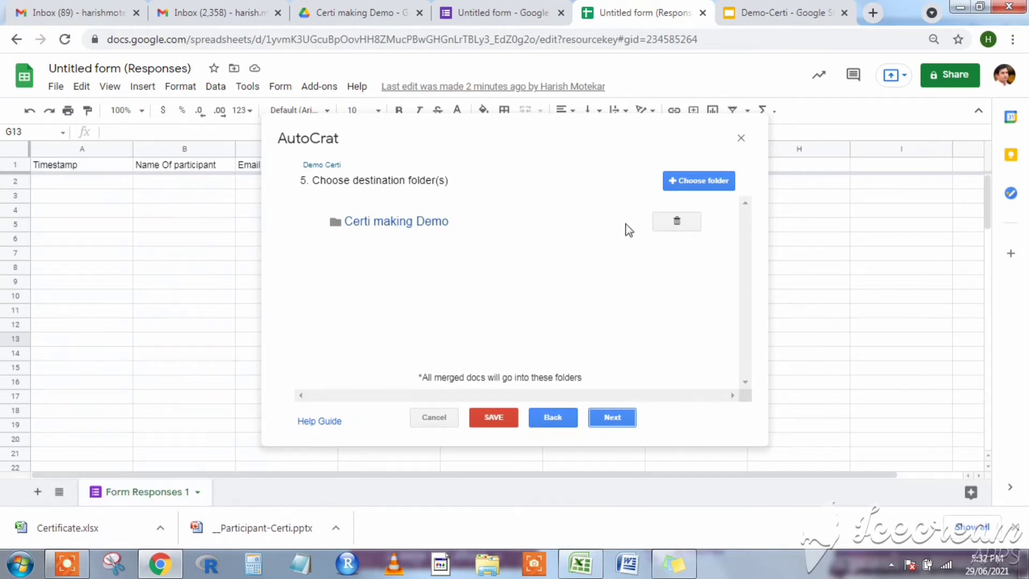
# Browse Drive folders but keep Certi making Demo as the destination, then continue.
pyautogui.click(706, 187)
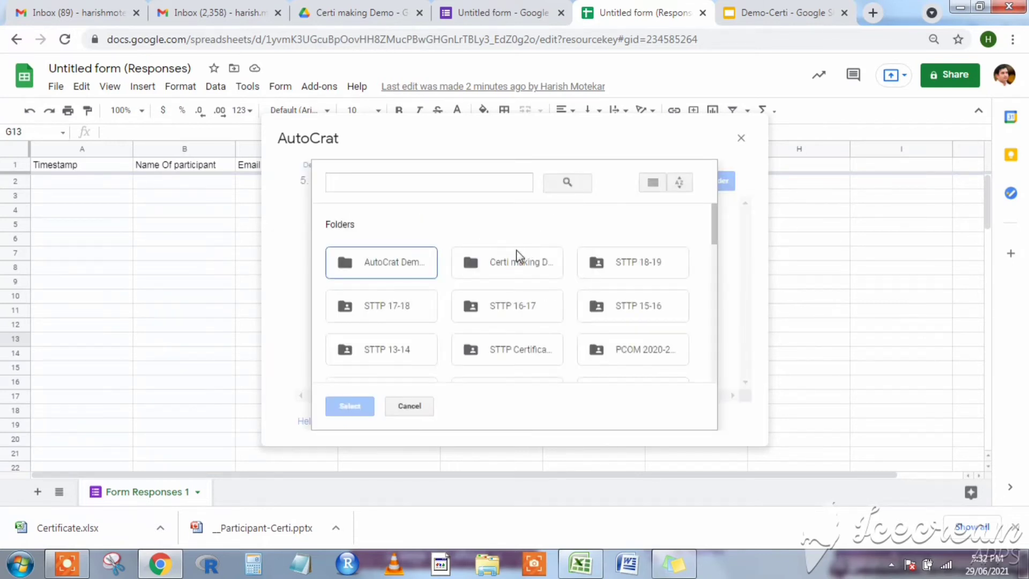
pyautogui.doubleClick(397, 271)
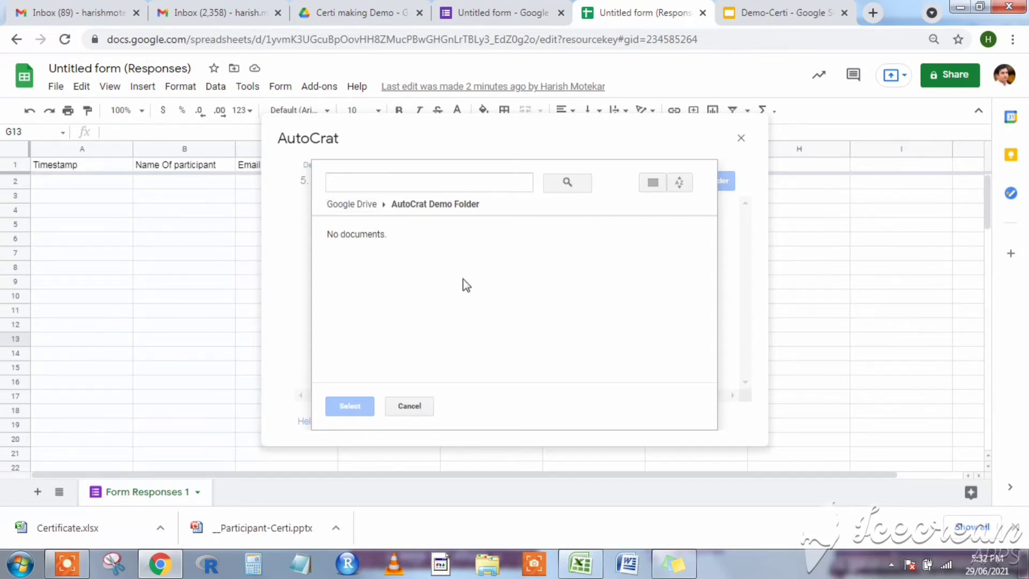
pyautogui.click(409, 405)
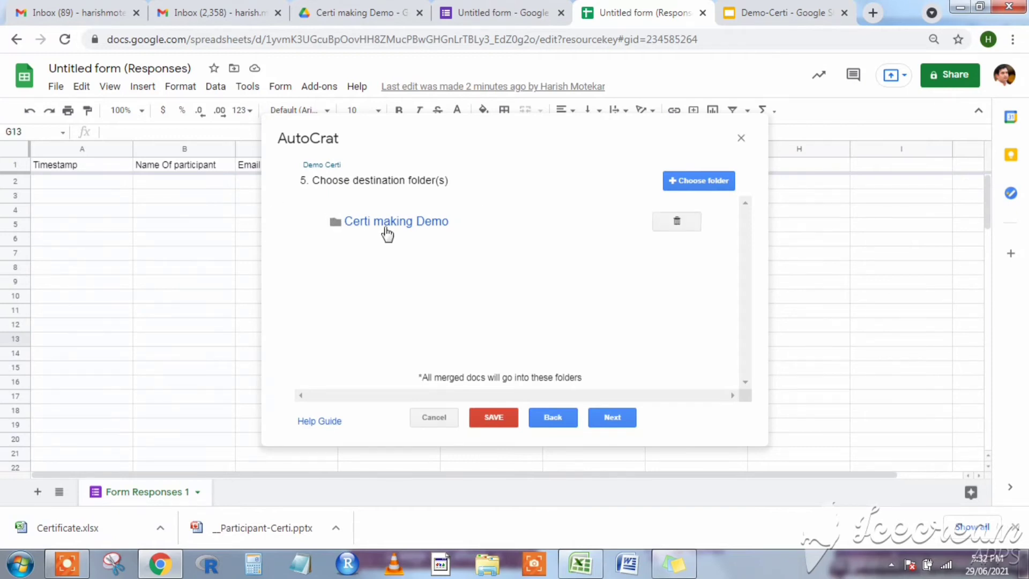
pyautogui.click(594, 417)
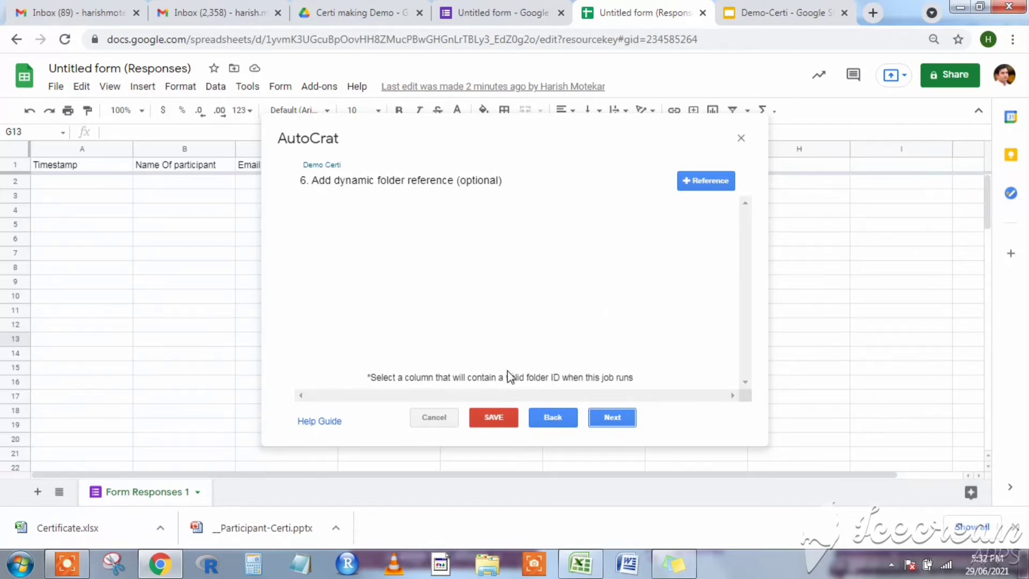
# Pass the dynamic folder and merge condition steps without setting either.
pyautogui.click(613, 418)
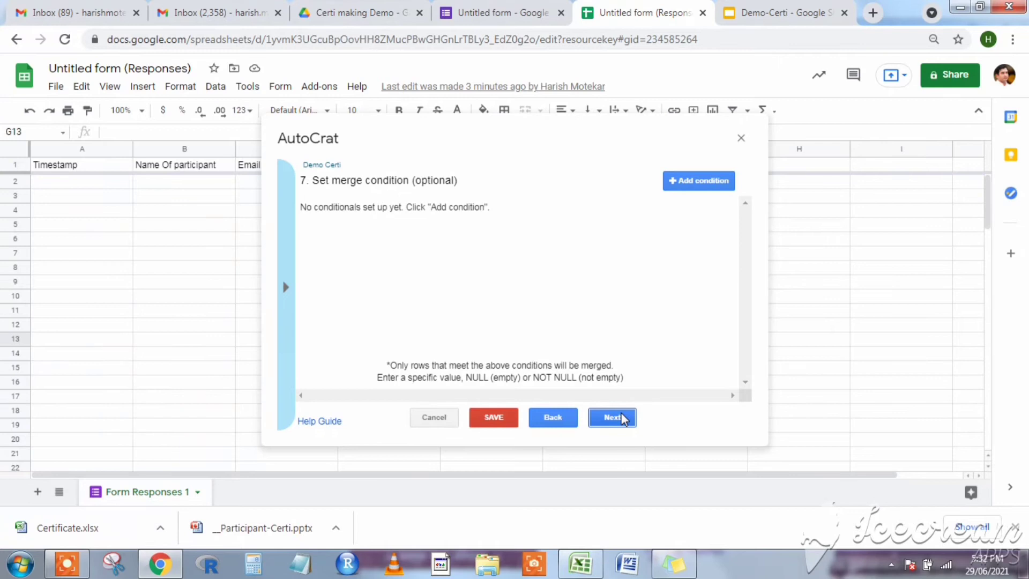
pyautogui.click(623, 419)
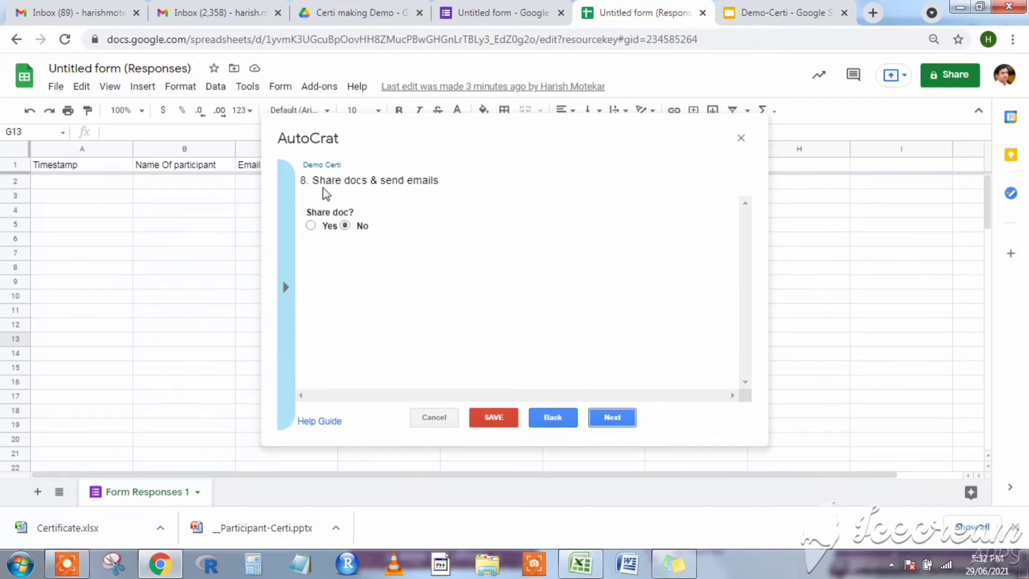
# Turn on document sharing and copy the <<Email Id>> tag from the tag list.
pyautogui.click(310, 226)
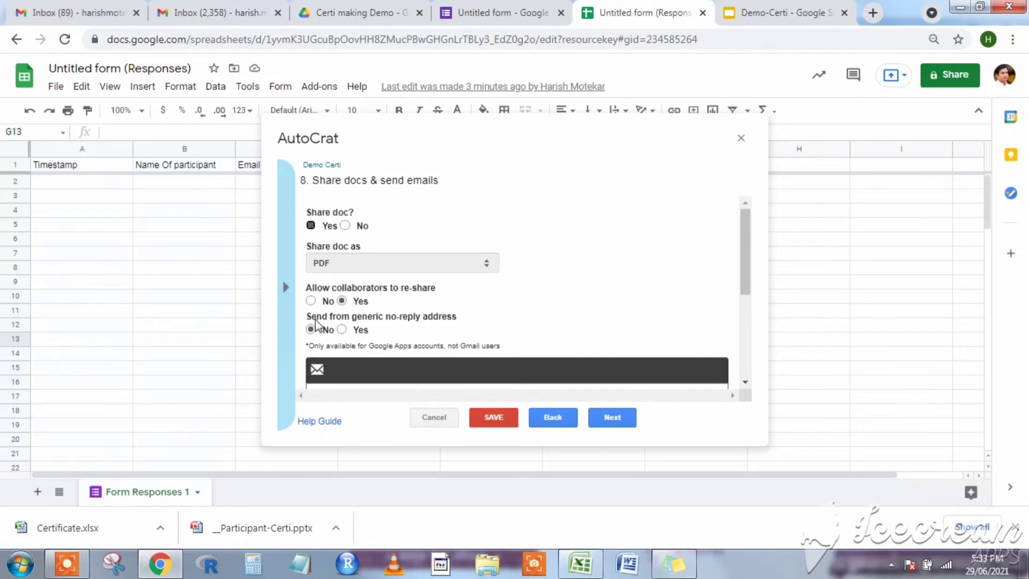
pyautogui.scroll(-3, 509, 339)
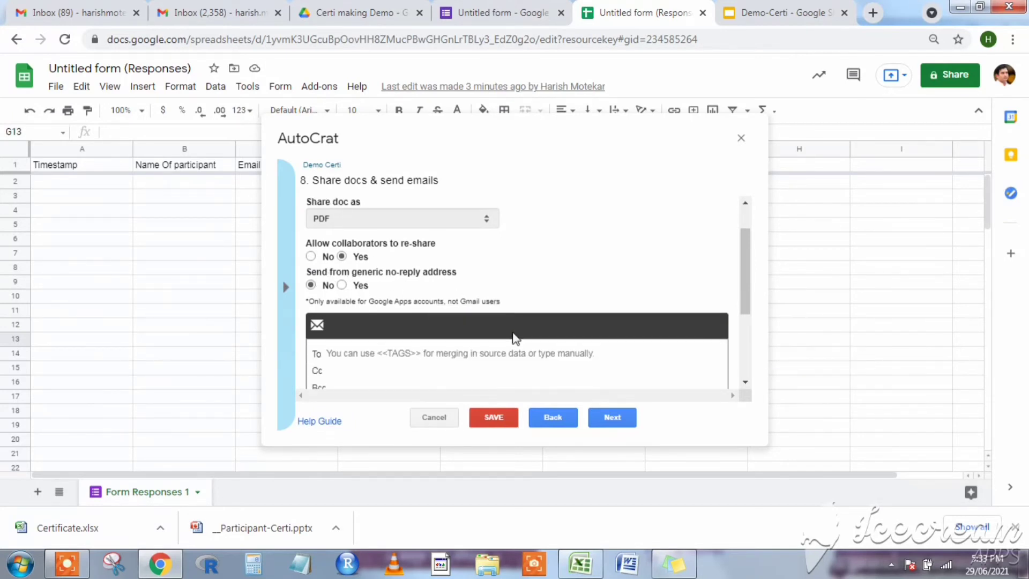
pyautogui.click(351, 245)
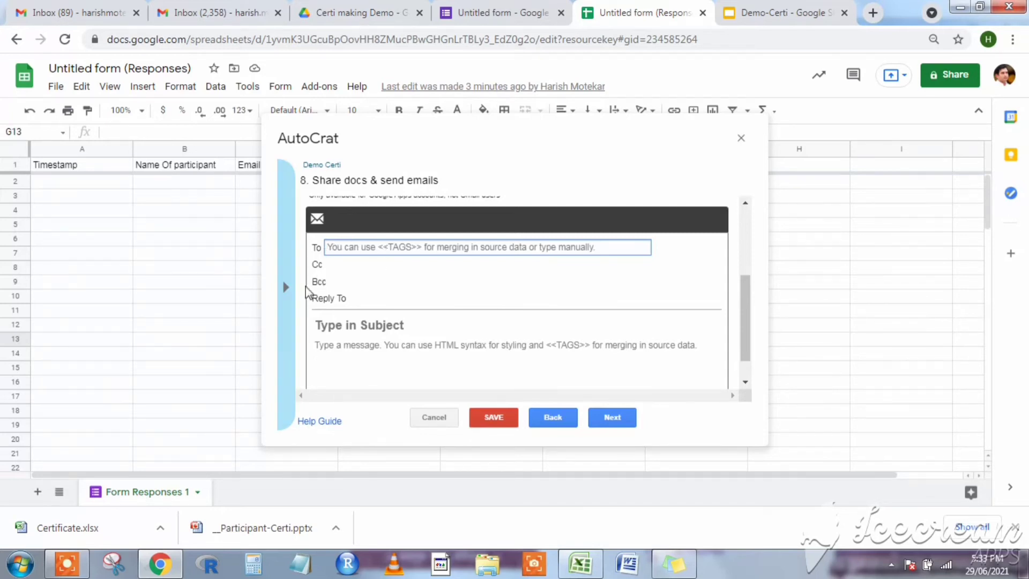
pyautogui.click(288, 295)
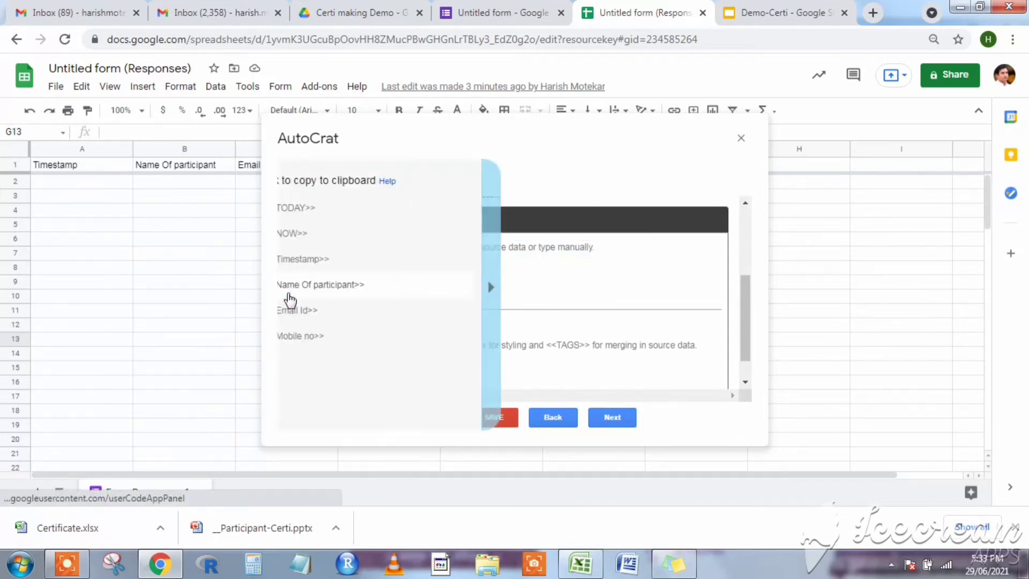
pyautogui.click(325, 313)
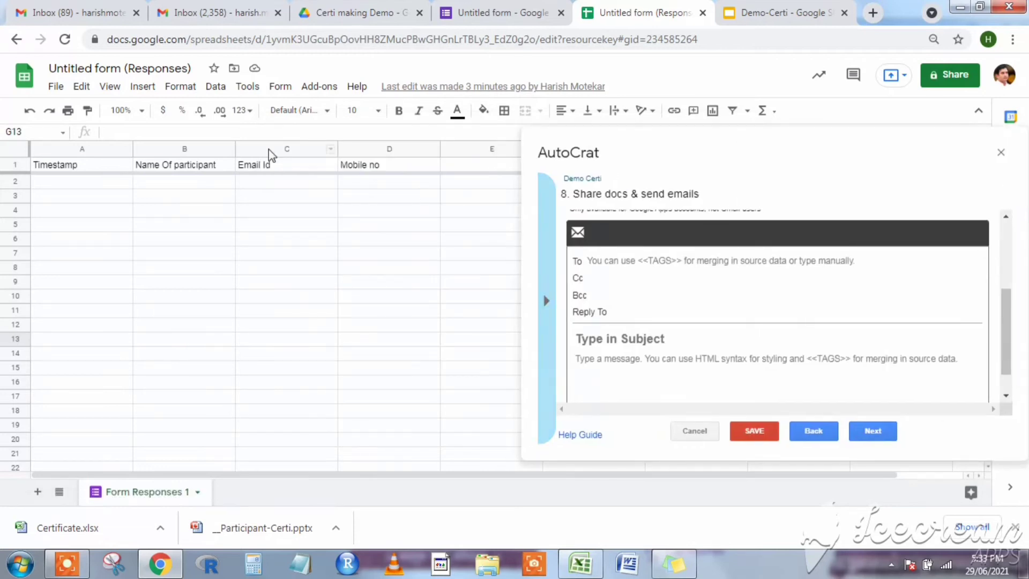
# Paste <<Email Id>> into the email's To field.
pyautogui.click(638, 263)
pyautogui.rightClick(637, 265)
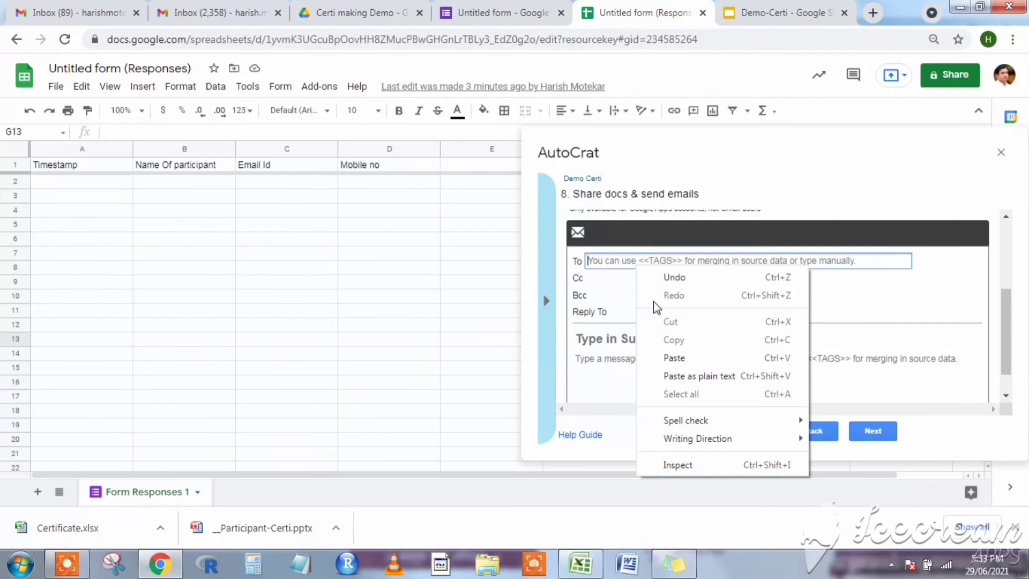
pyautogui.click(548, 304)
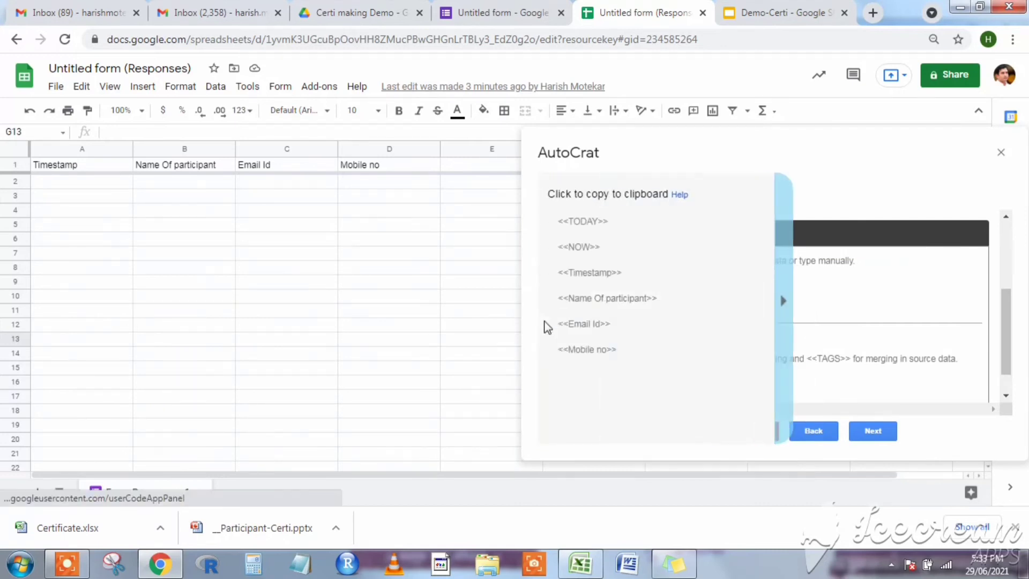
pyautogui.click(609, 334)
pyautogui.rightClick(634, 263)
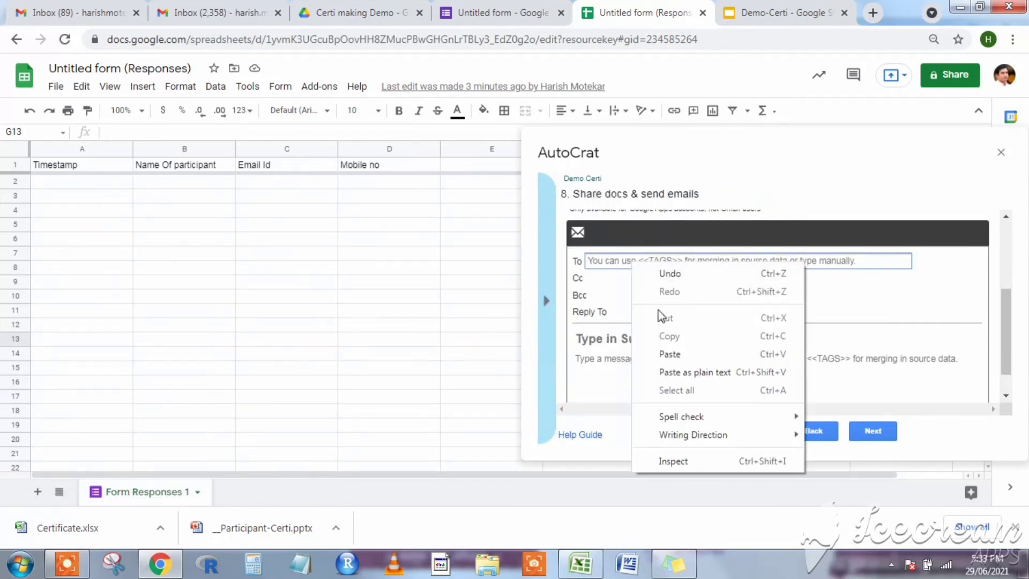
pyautogui.click(664, 355)
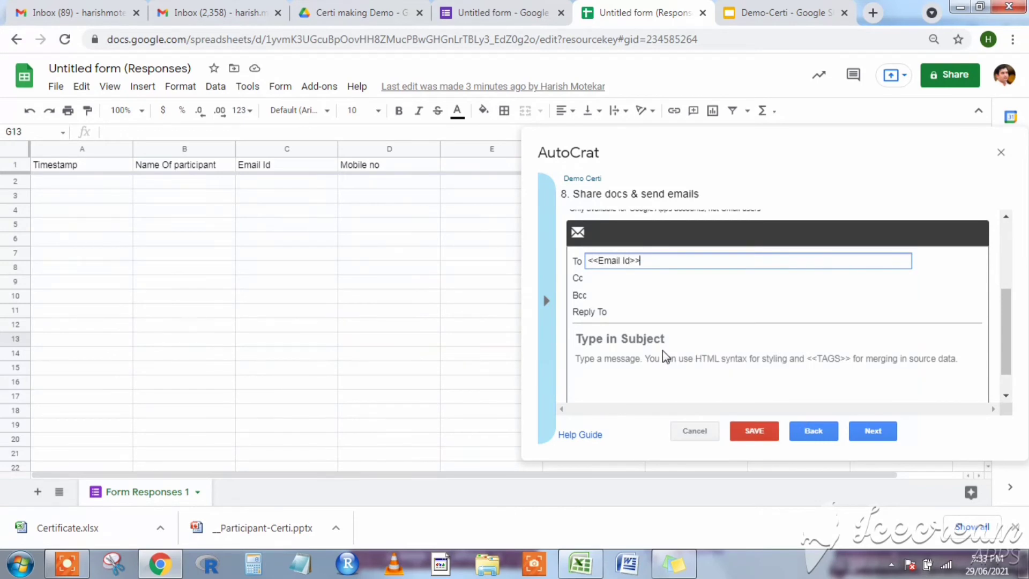
pyautogui.click(589, 278)
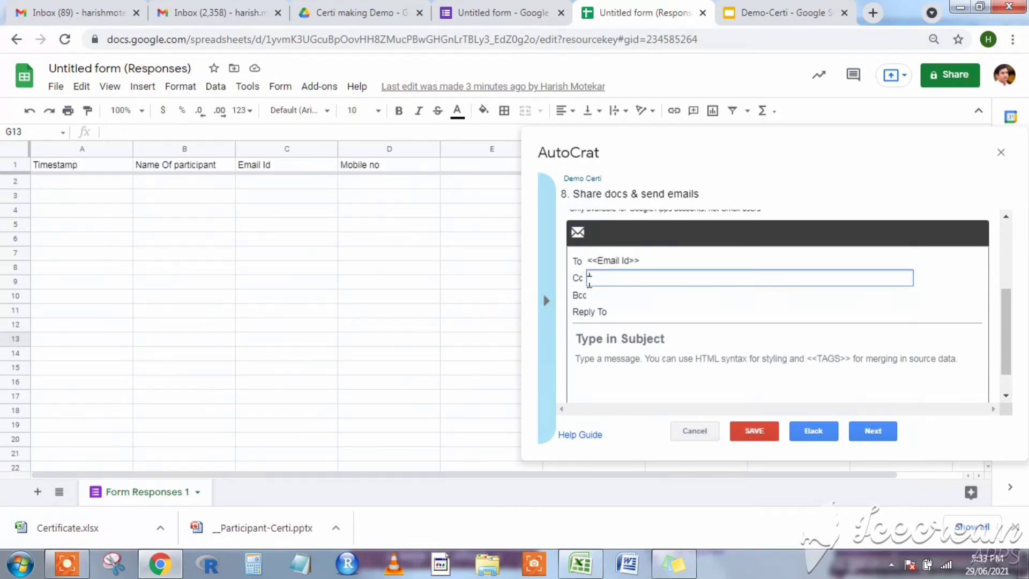
# Enter the email subject 'Certificate of participation'.
pyautogui.click(635, 346)
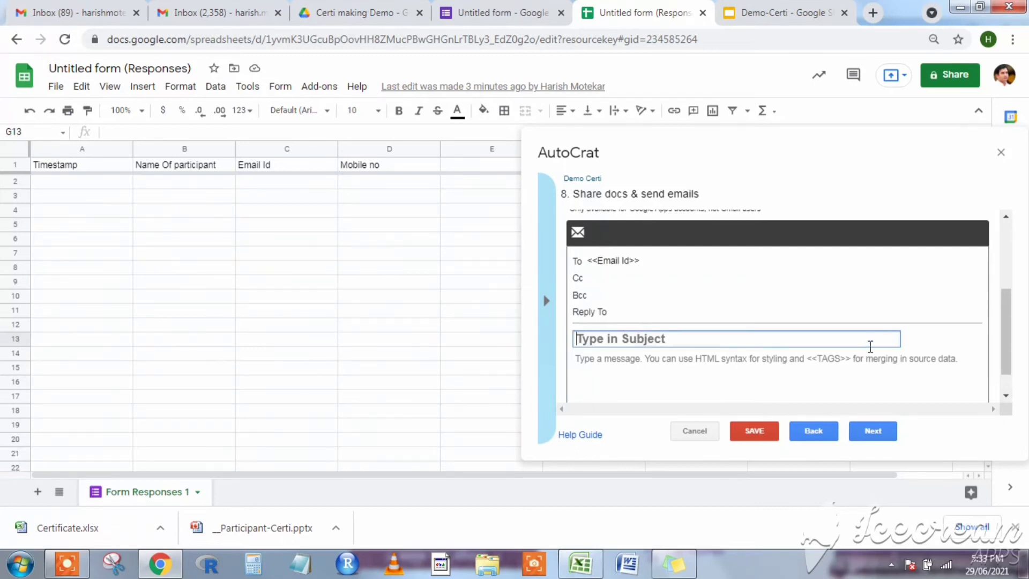
pyautogui.write('Certificate ')
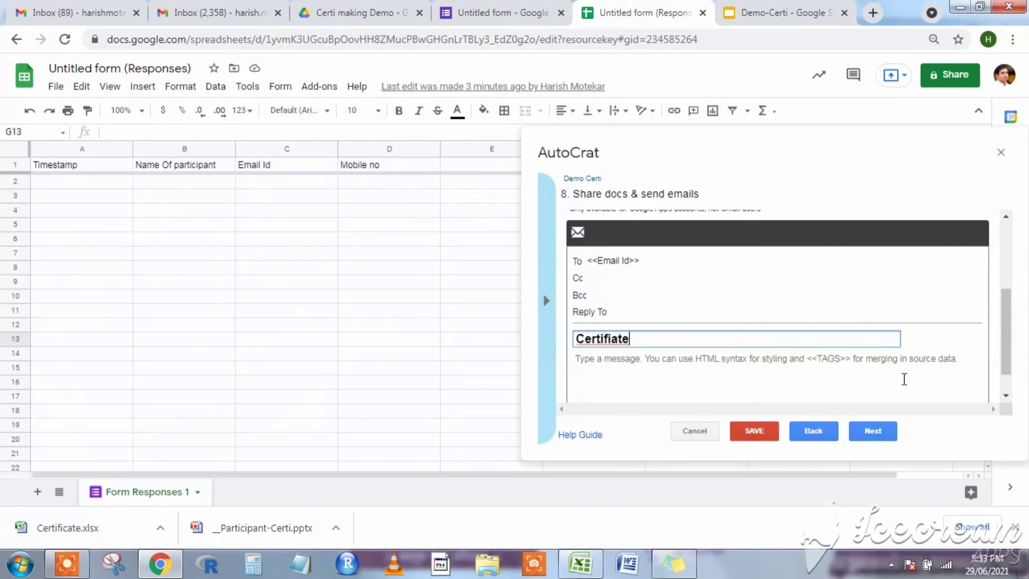
pyautogui.write('ca')
pyautogui.press('BackSpace')
pyautogui.write('of par')
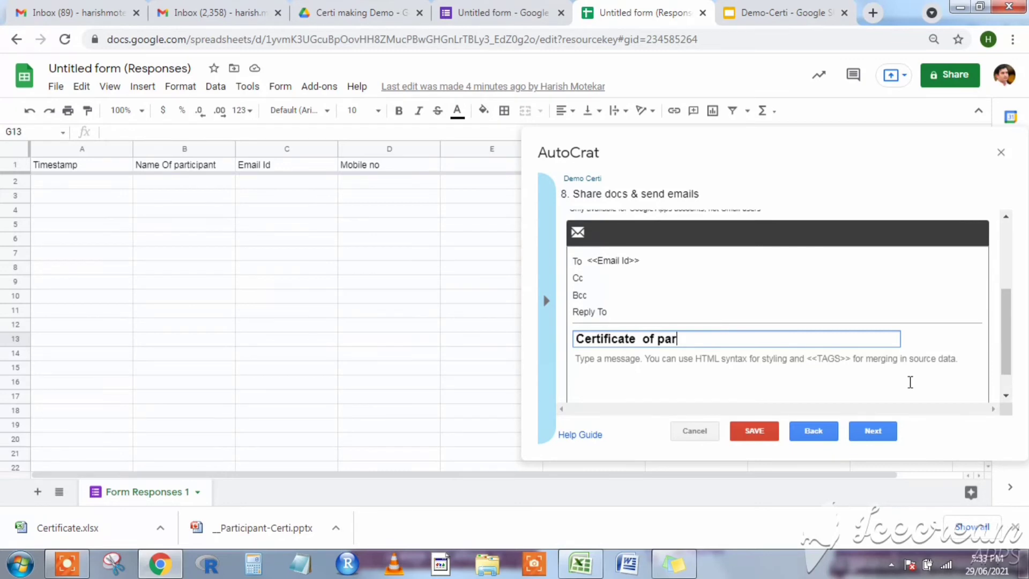
pyautogui.write('ticipation')
# Write the body 'Dear sir/ madam', then 'Please find the certificate attached with the mail.' and a thank-you.
pyautogui.click(847, 390)
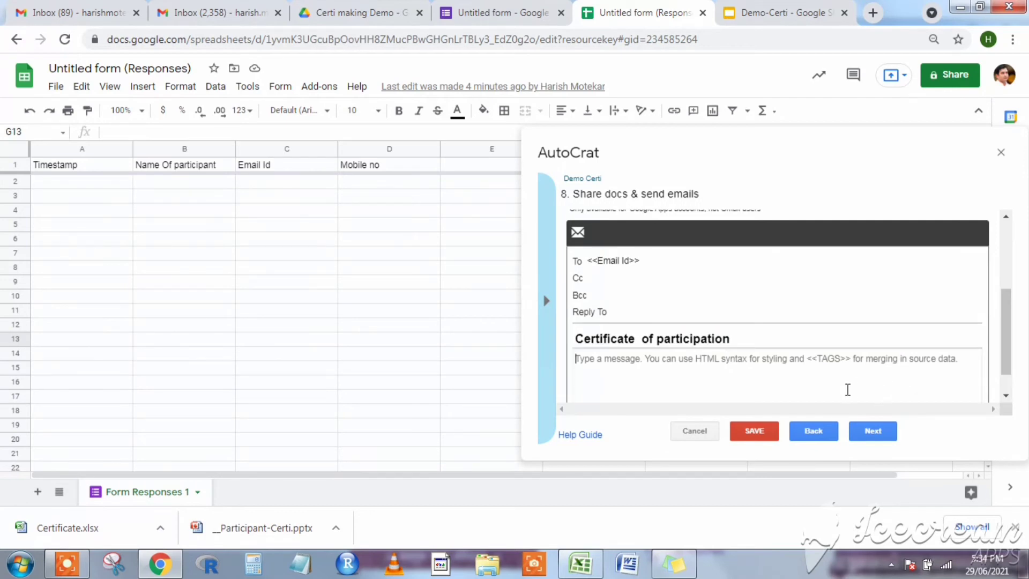
pyautogui.write('Pleass')
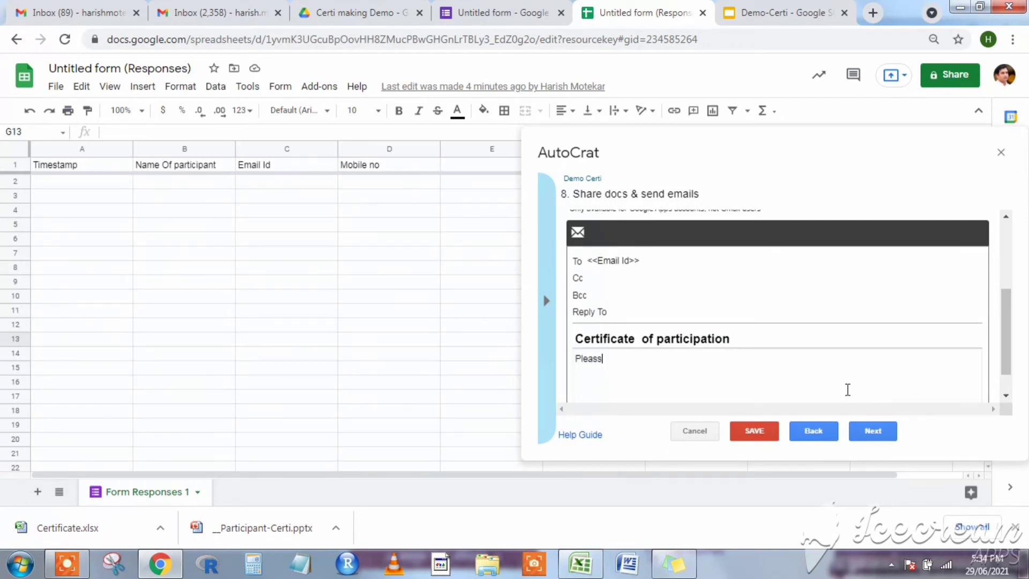
pyautogui.press('BackSpace')
pyautogui.press('BackSpace')
pyautogui.press('BackSpace')
pyautogui.press('BackSpace')
pyautogui.write('Dear sir/ madam')
pyautogui.press('Return')
pyautogui.write('Please find the certificate attached with the mail. ')
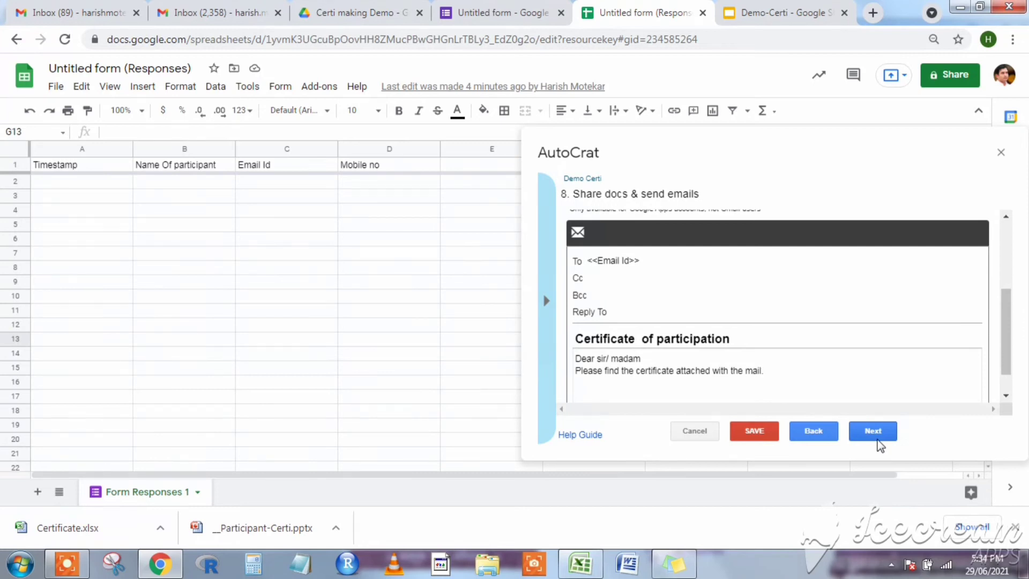
pyautogui.write('Thank you')
pyautogui.click(882, 432)
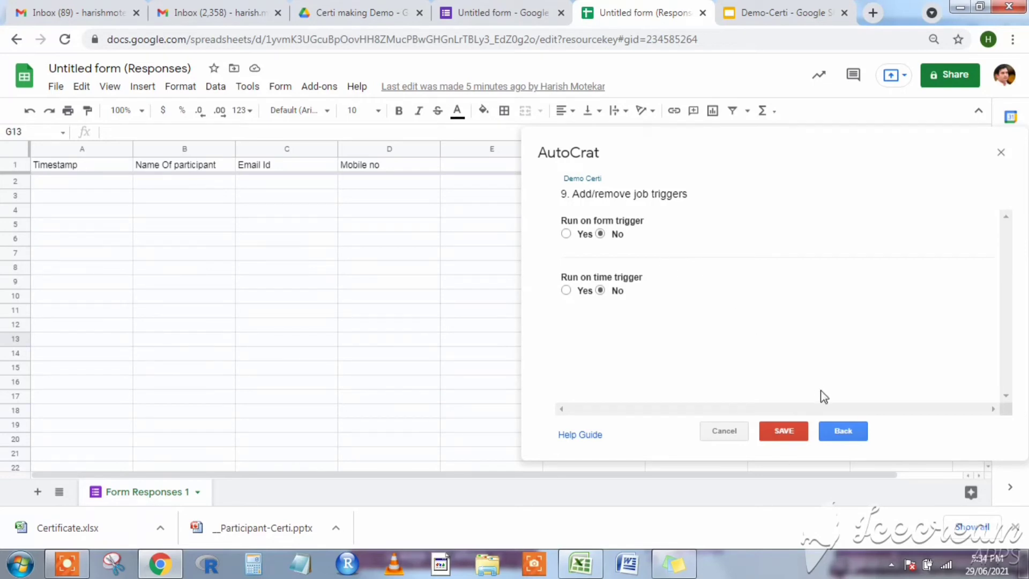
# Review the sharing step, leave both triggers at No, and save the Demo Certi job.
pyautogui.click(841, 434)
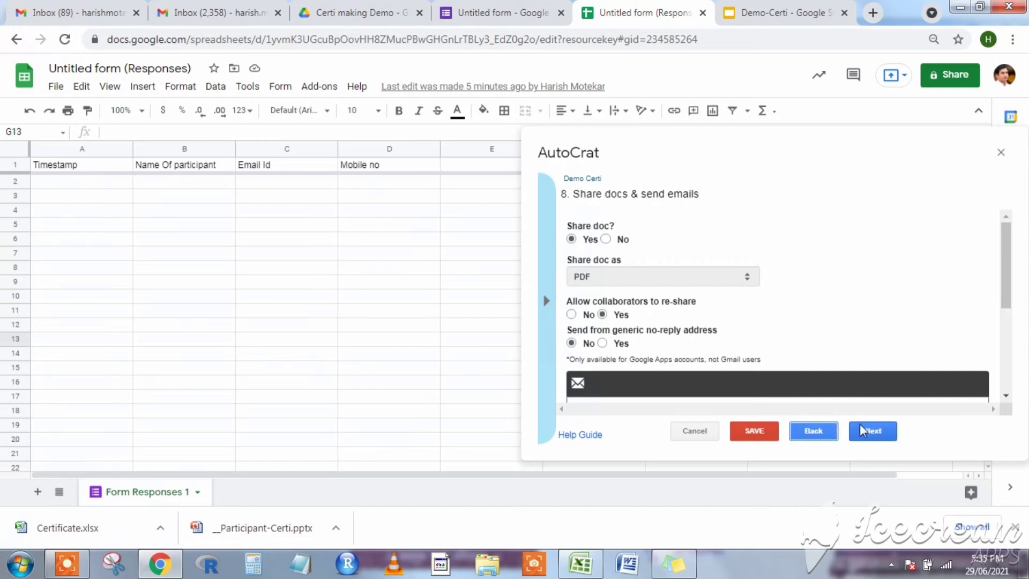
pyautogui.click(869, 429)
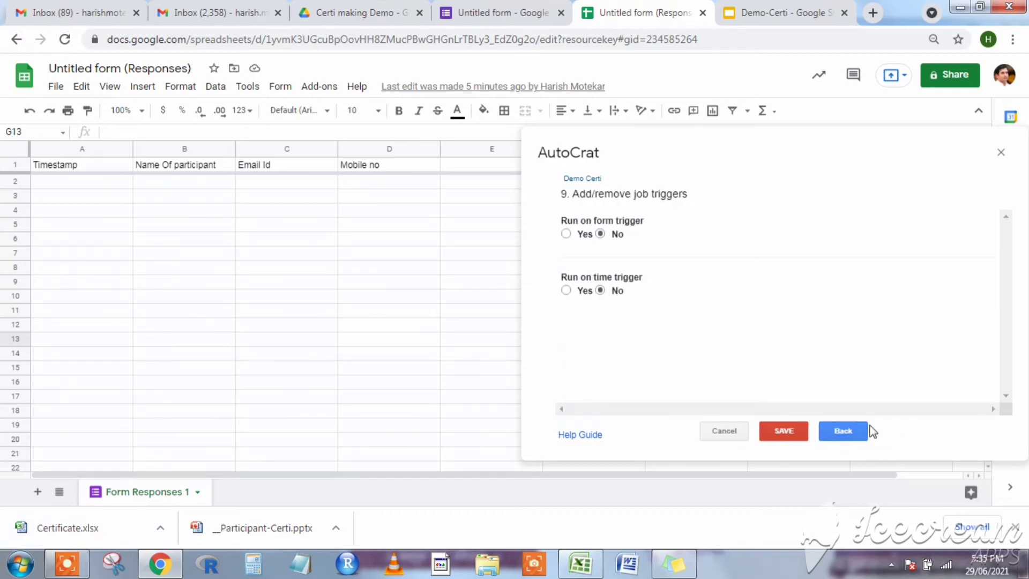
pyautogui.click(772, 433)
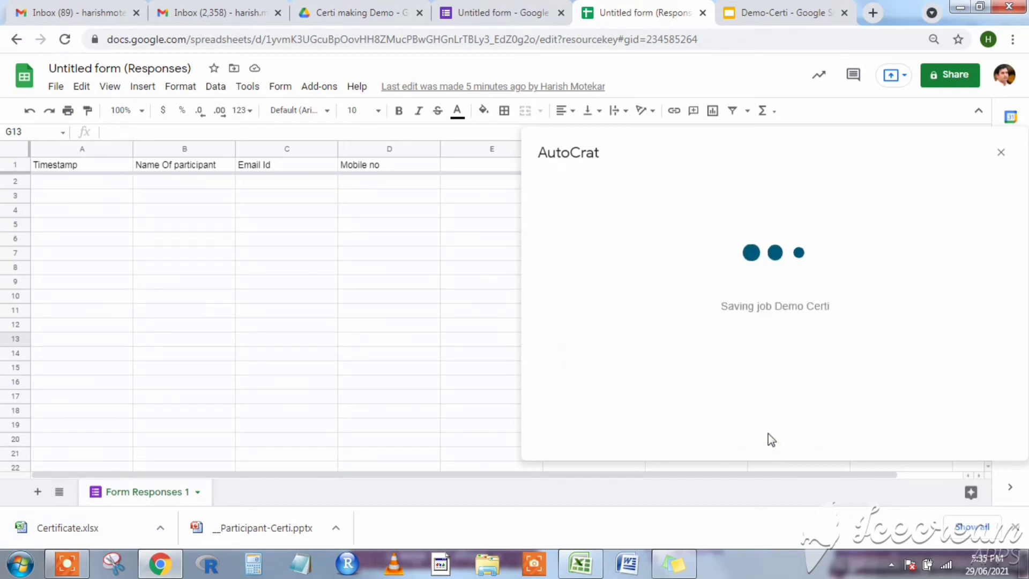
pyautogui.click(507, 10)
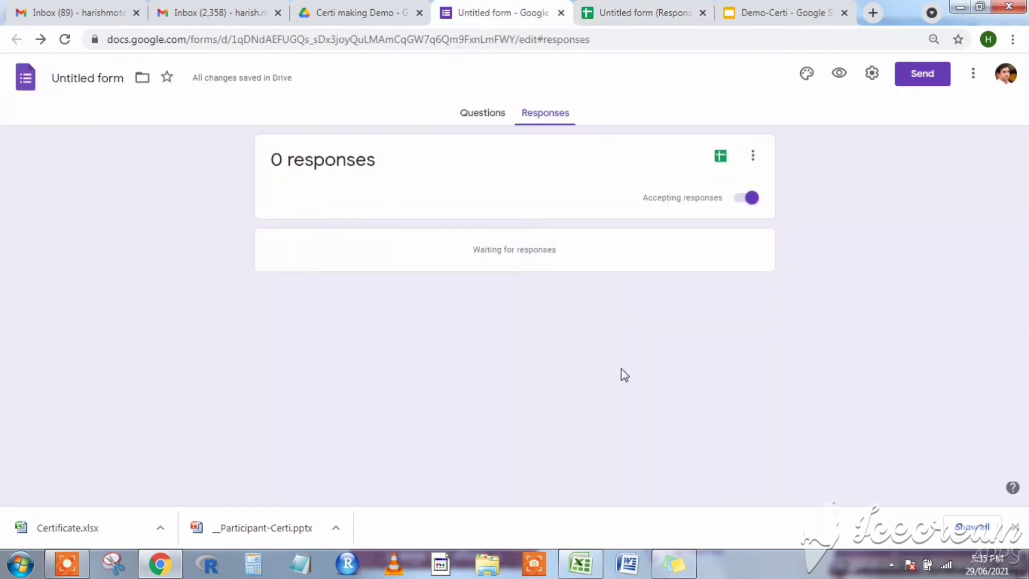
pyautogui.click(480, 113)
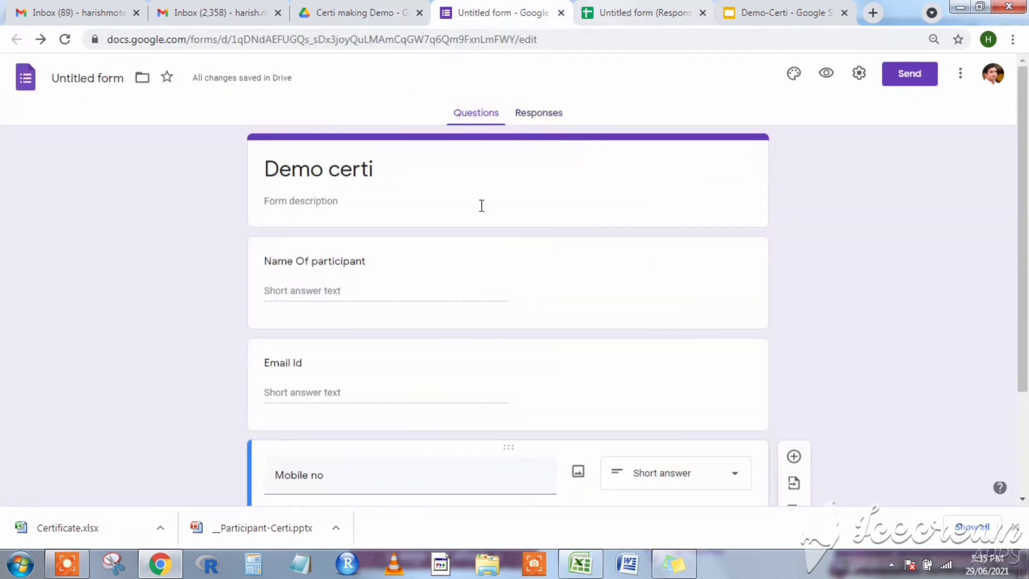
pyautogui.click(631, 16)
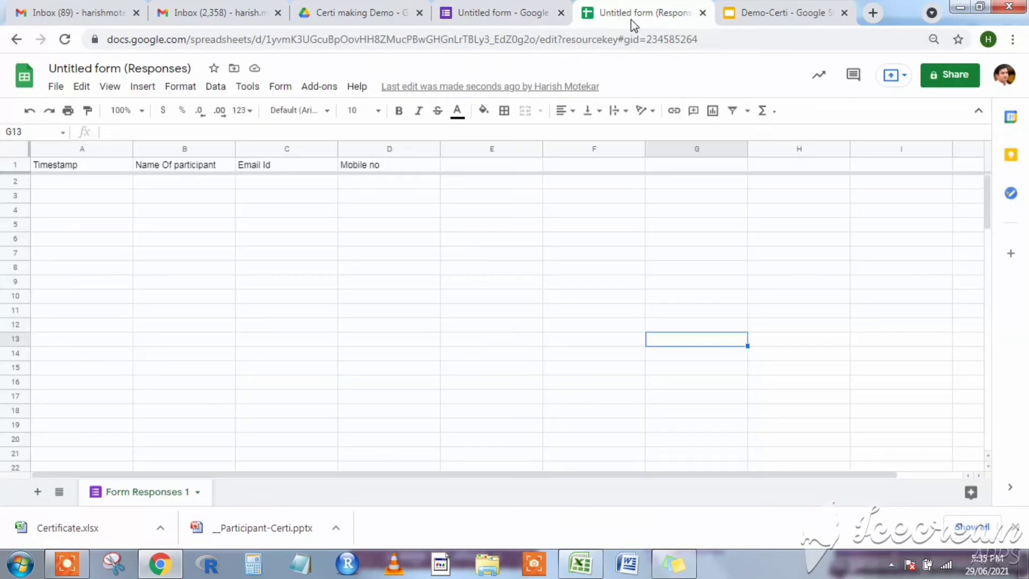
# Enter the first participant's name in B2 and their Gmail address in C2.
pyautogui.click(187, 183)
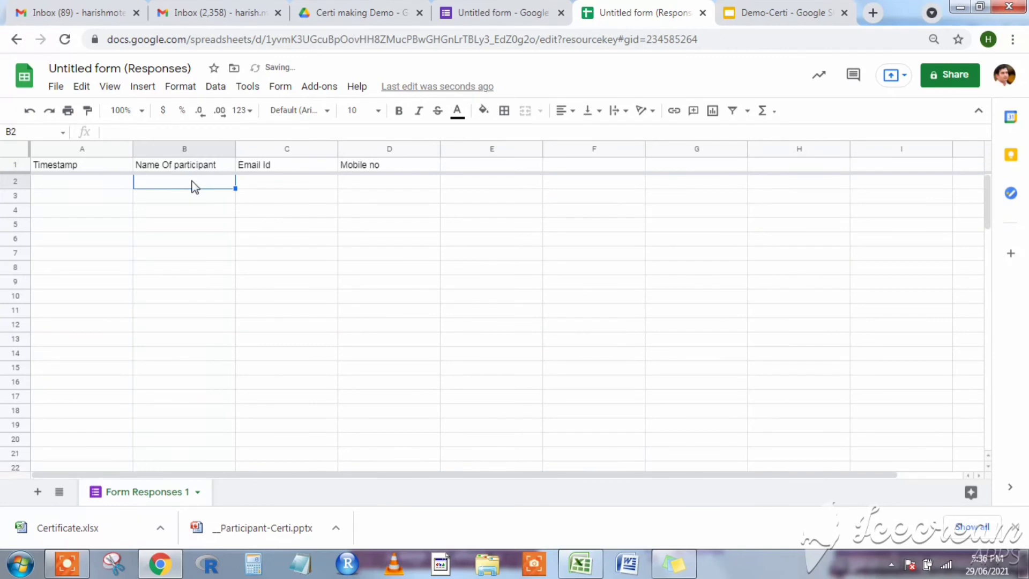
pyautogui.write('M')
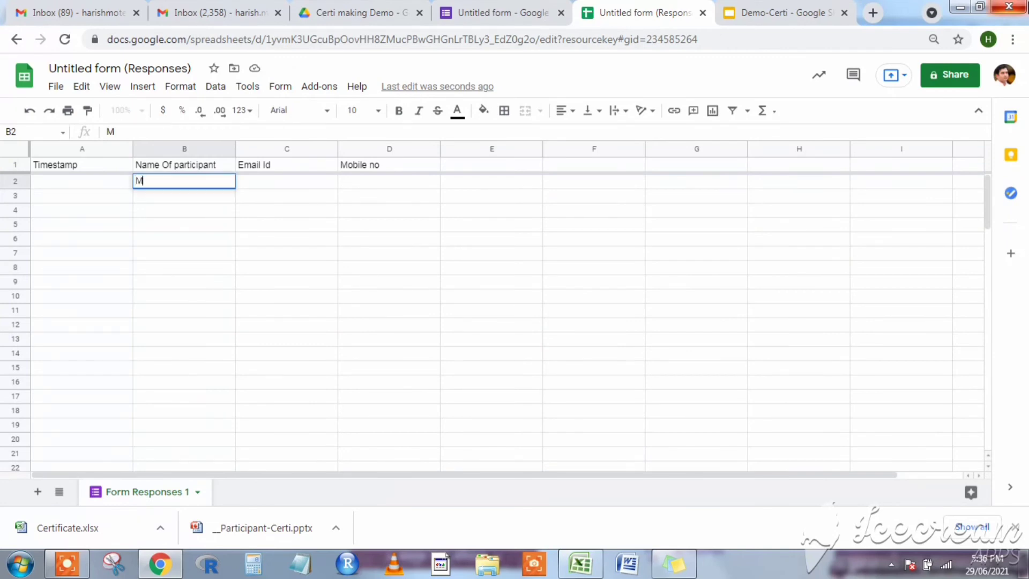
pyautogui.write('r. Ramesh')
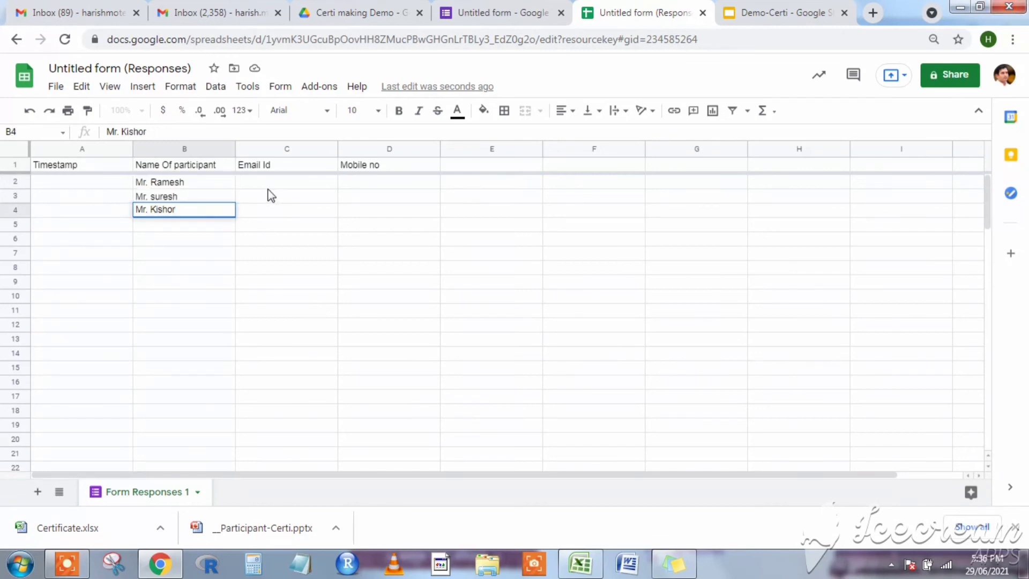
pyautogui.click(269, 185)
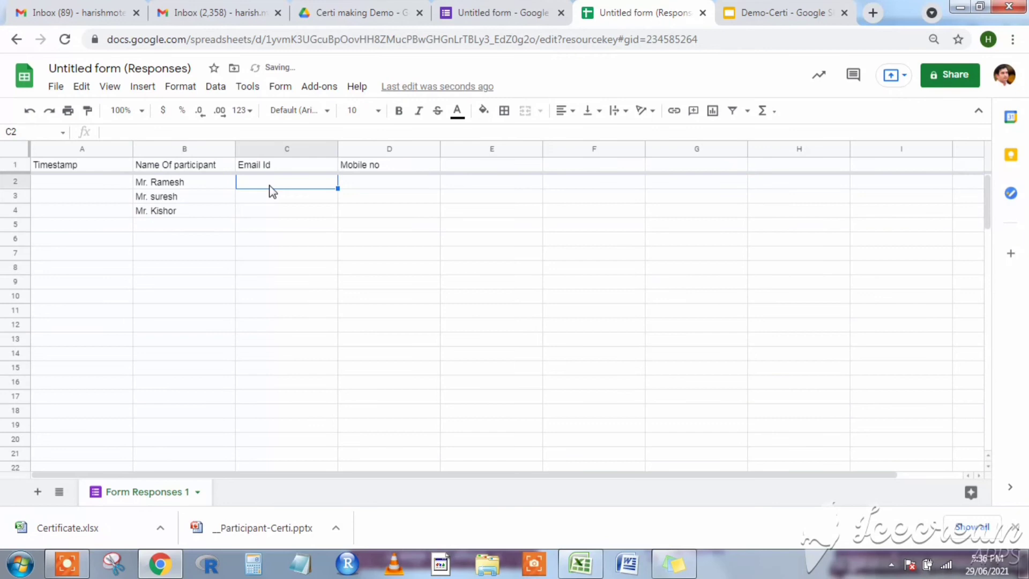
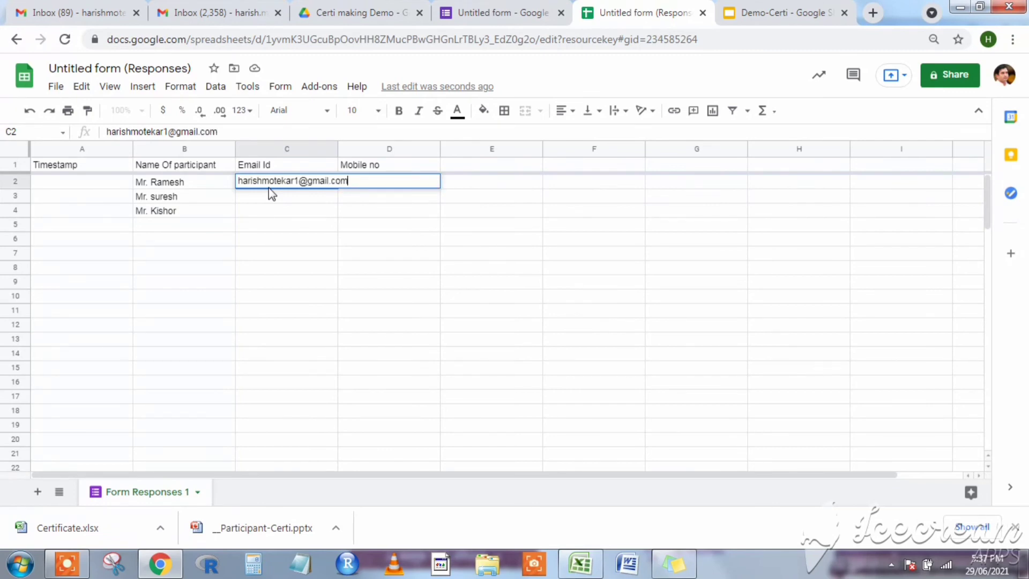
pyautogui.press('Return')
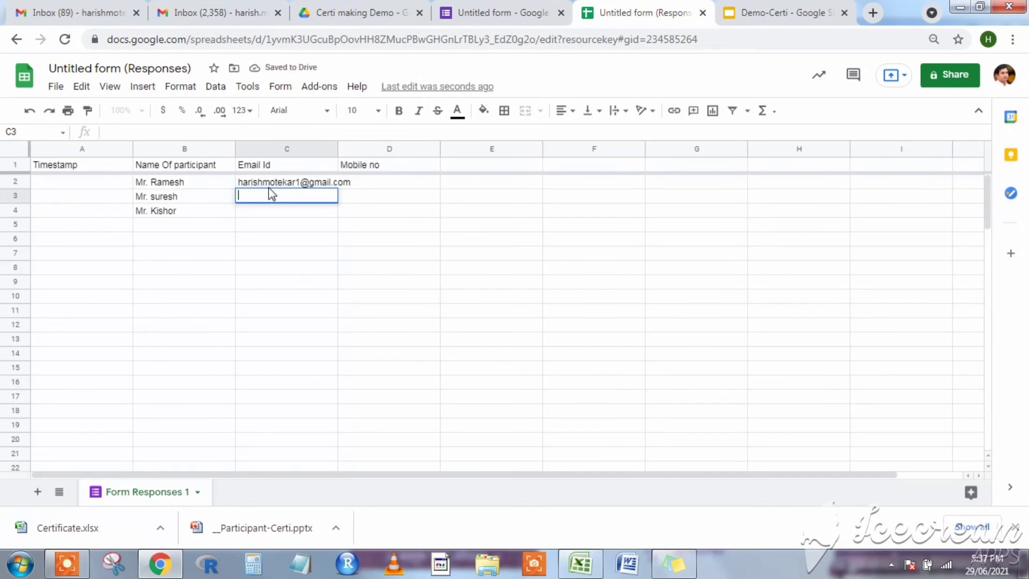
# Copy the C2 e-mail address down into C3 and C4.
pyautogui.click(261, 184)
pyautogui.hotkey('ctrl', 'c')
pyautogui.hotkey('shift', 'Down')
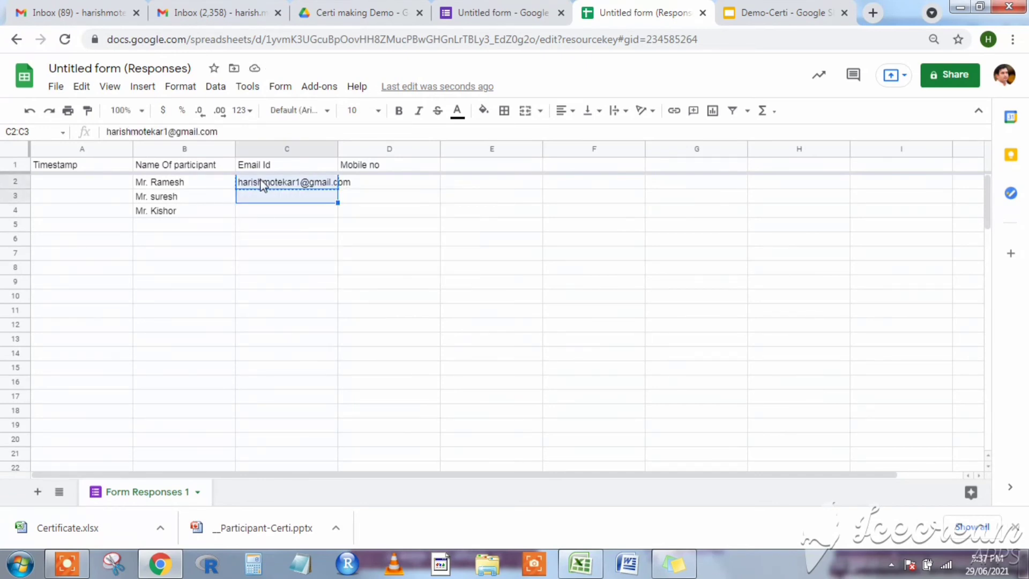
pyautogui.hotkey('shift', 'Down')
pyautogui.hotkey('ctrl', 'v')
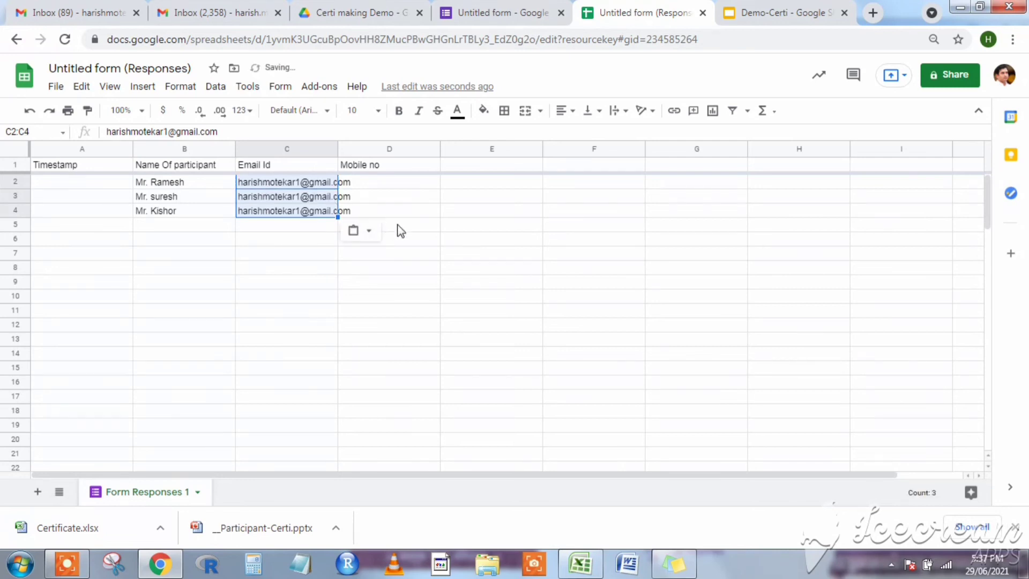
pyautogui.click(401, 227)
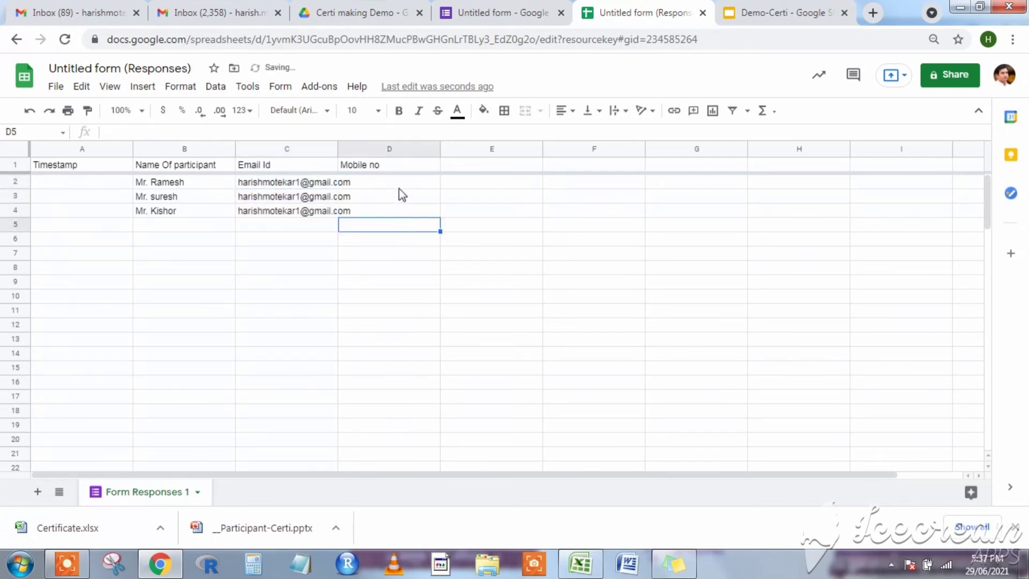
# Launch AutoCrat from Add-ons, run Demo Certi to merge all three rows, and view the results.
pyautogui.click(320, 86)
pyautogui.moveTo(335, 145)
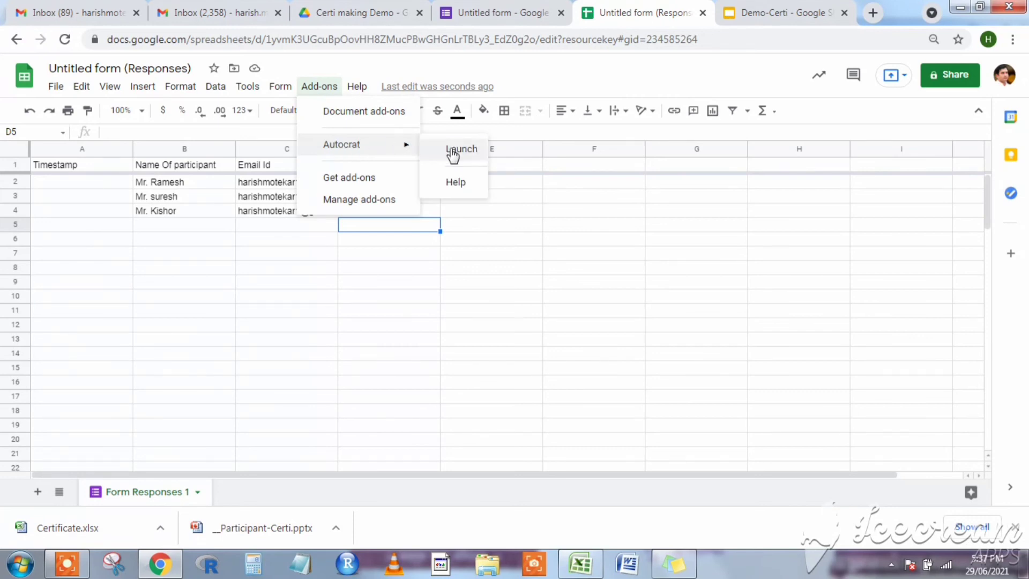
pyautogui.click(452, 151)
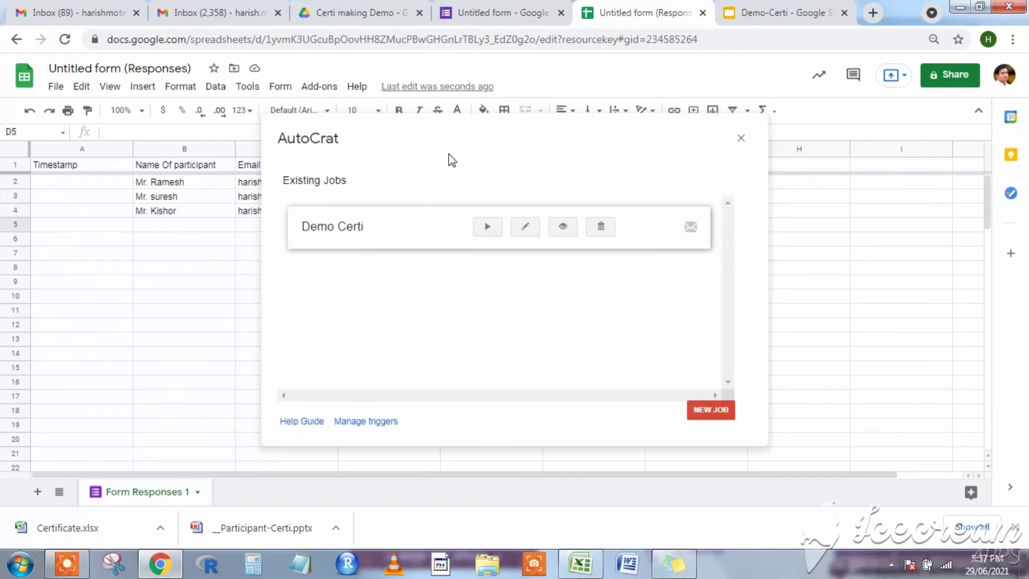
pyautogui.click(486, 229)
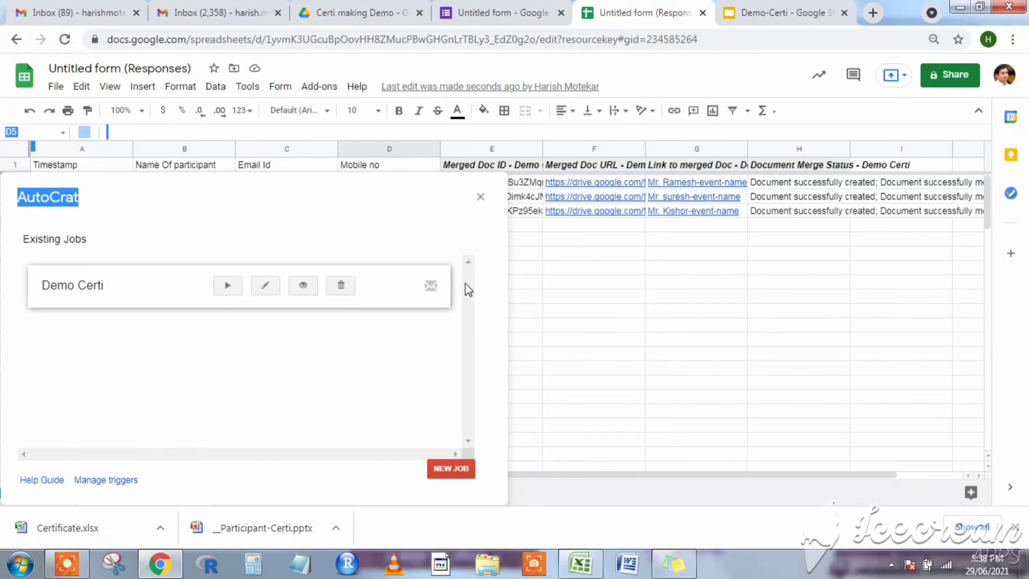
pyautogui.click(481, 197)
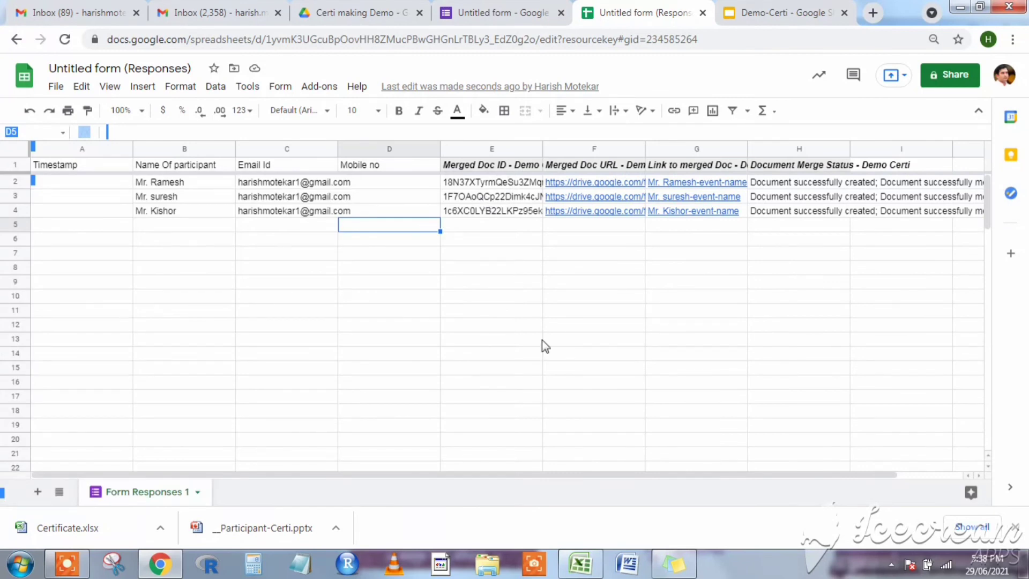
# Open the first participant's certificate PDF from the G2 link in Drive.
pyautogui.click(681, 182)
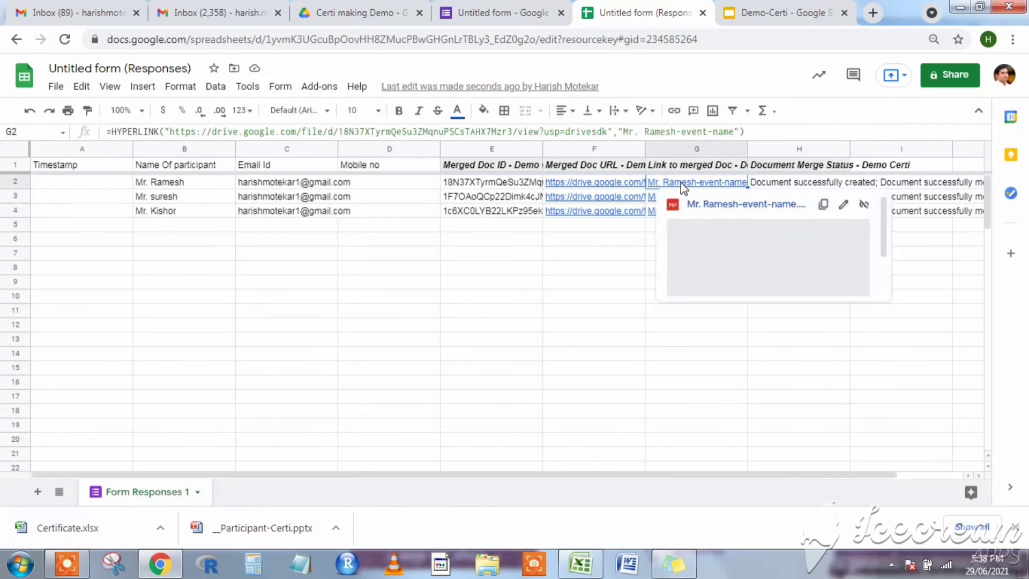
pyautogui.click(721, 204)
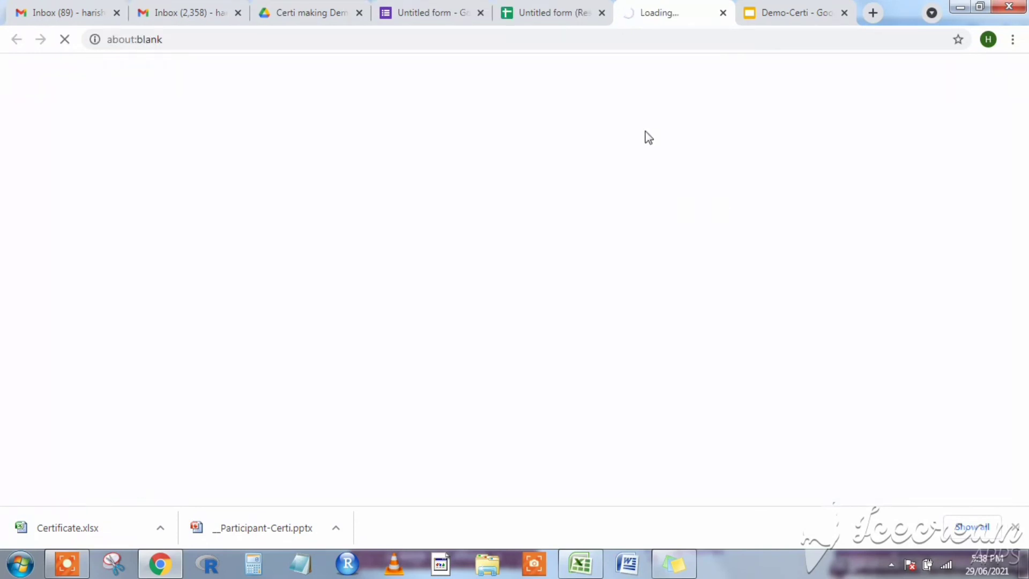
pyautogui.click(563, 16)
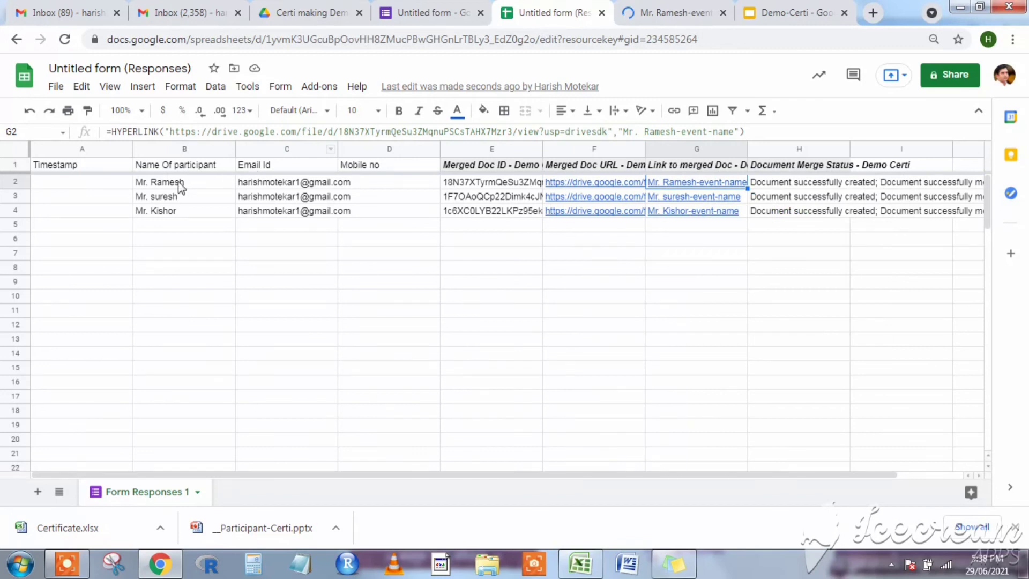
pyautogui.click(684, 7)
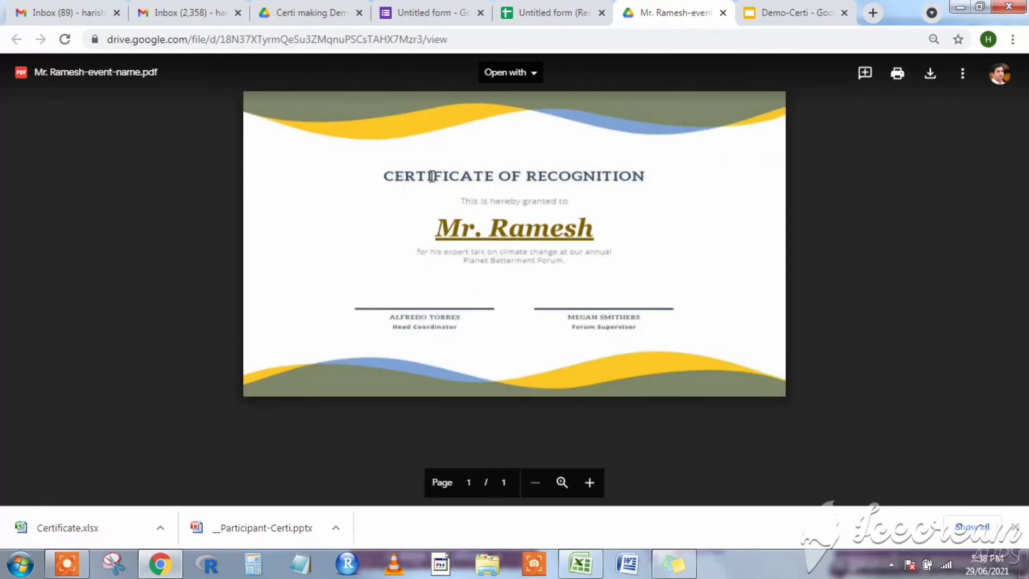
pyautogui.click(536, 9)
# Open the second participant's certificate PDF from the G3 link in a new tab.
pyautogui.click(671, 202)
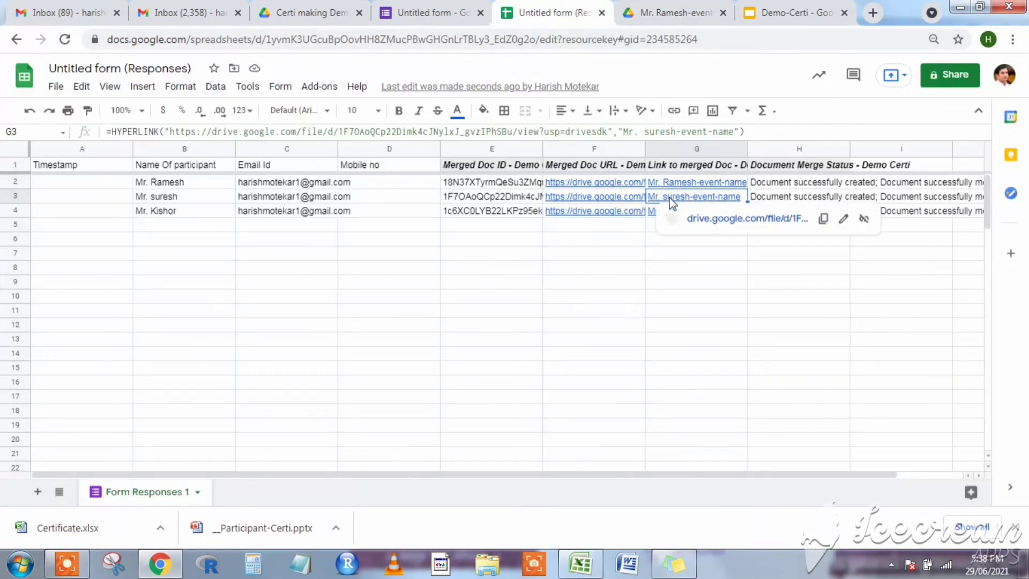
pyautogui.doubleClick(676, 203)
pyautogui.click(692, 214)
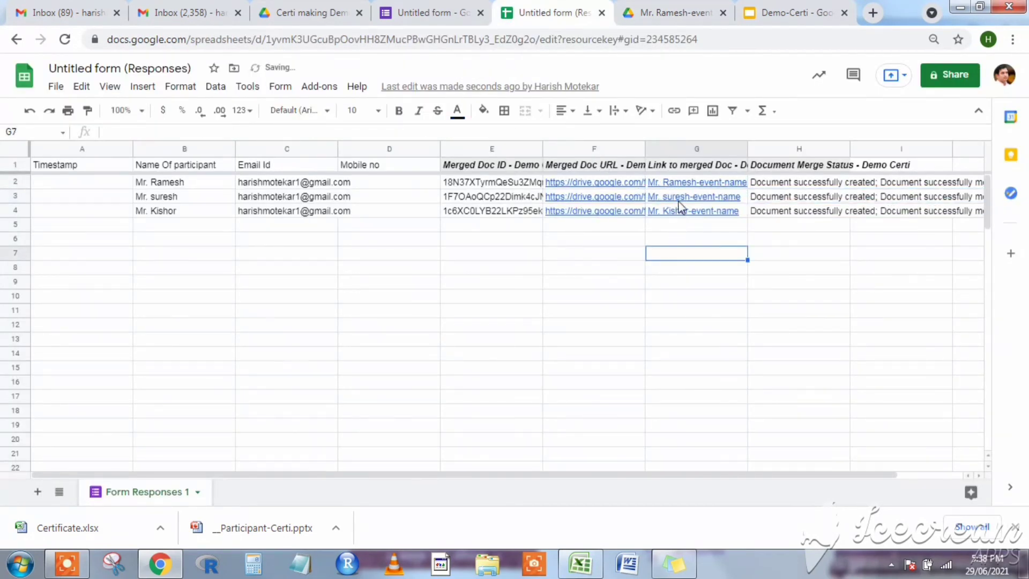
pyautogui.click(683, 202)
pyautogui.click(707, 220)
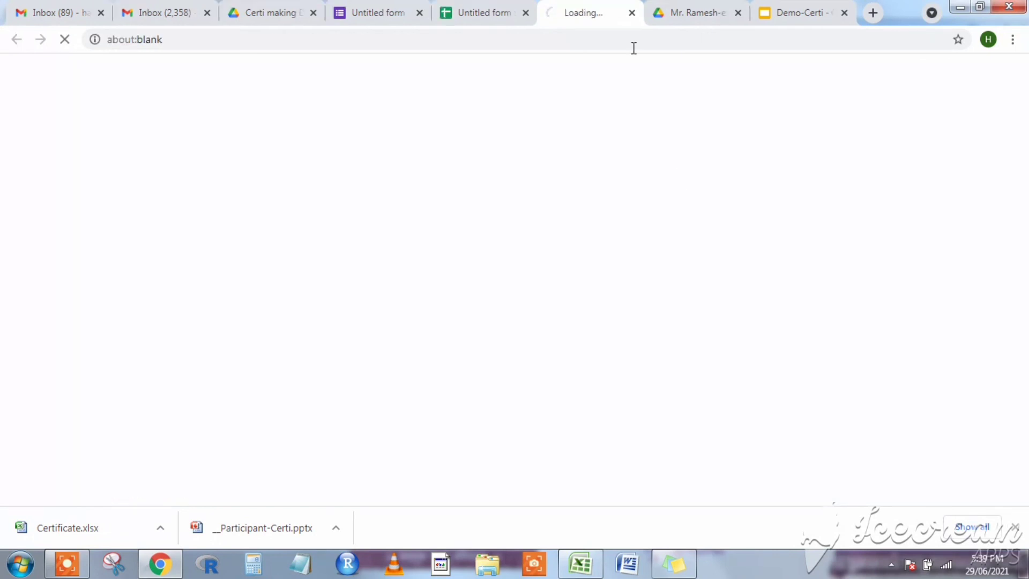
pyautogui.click(490, 9)
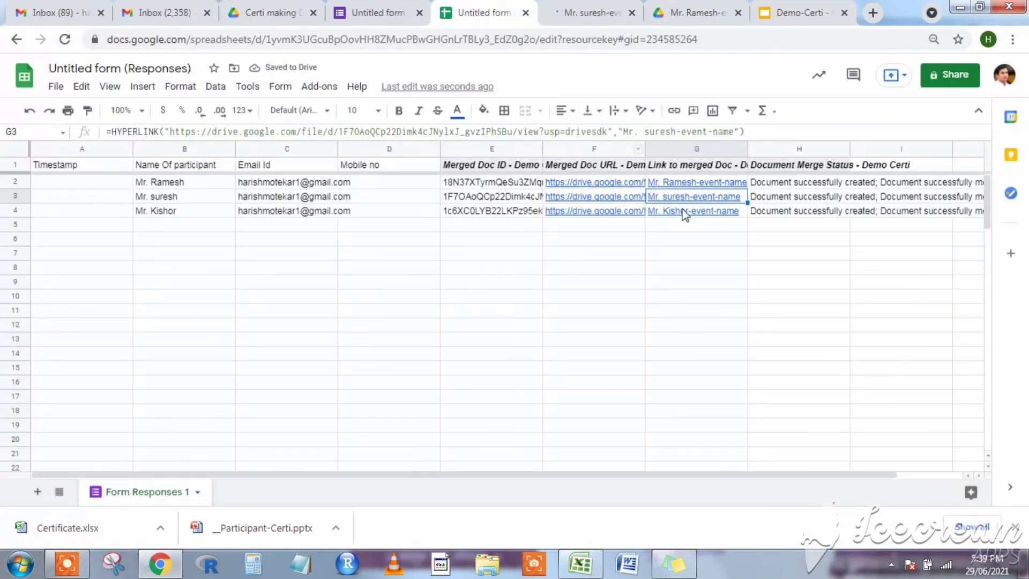